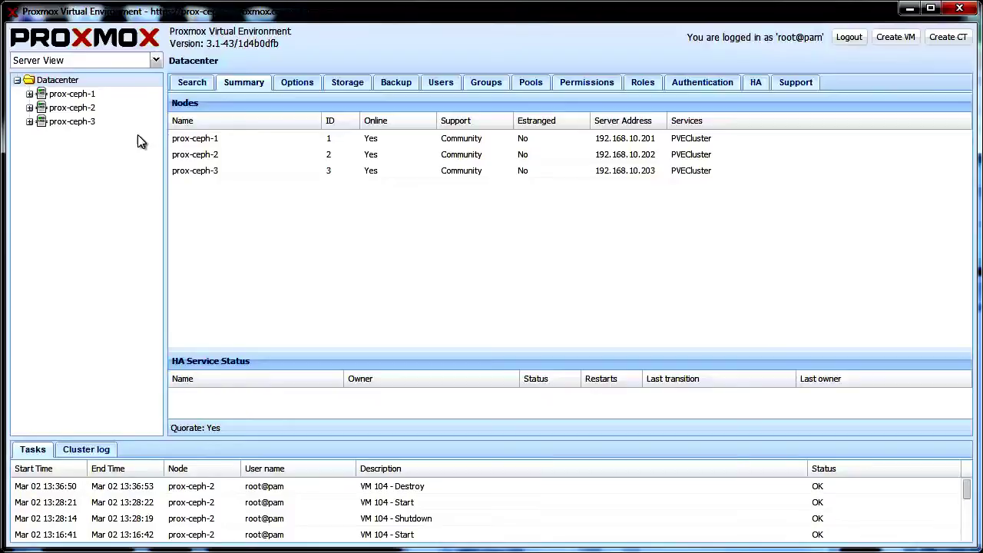
Start a new virtual machine on node prox-ceph-2 with VM ID 104 and name it windows7-spice
{"action": "left_click", "coordinate": [907, 48]}
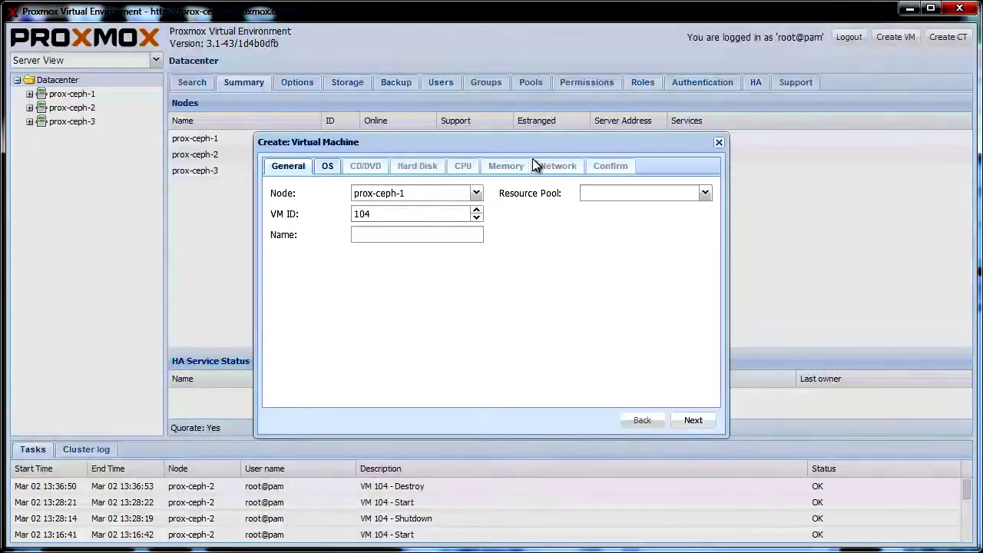
{"action": "left_click", "coordinate": [476, 194]}
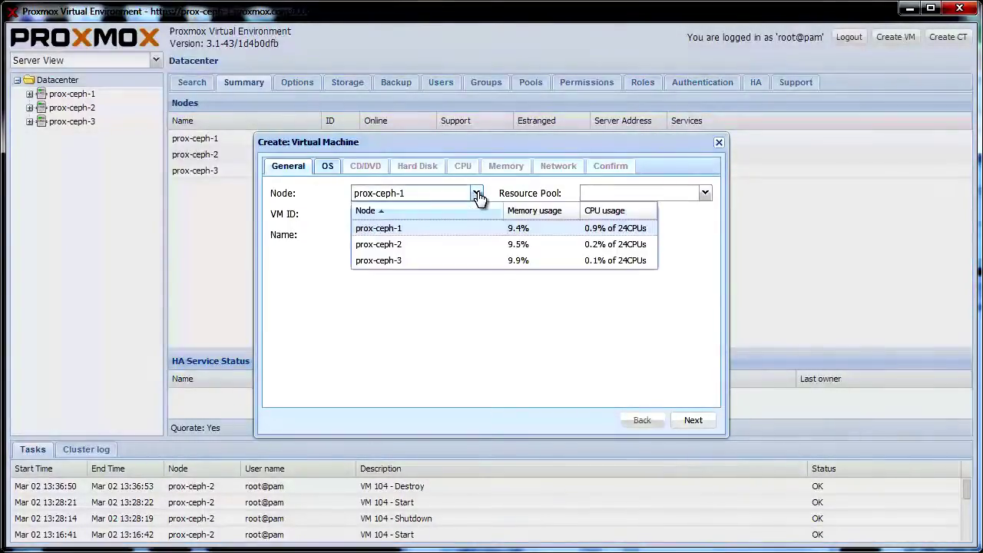
{"action": "left_click", "coordinate": [459, 242]}
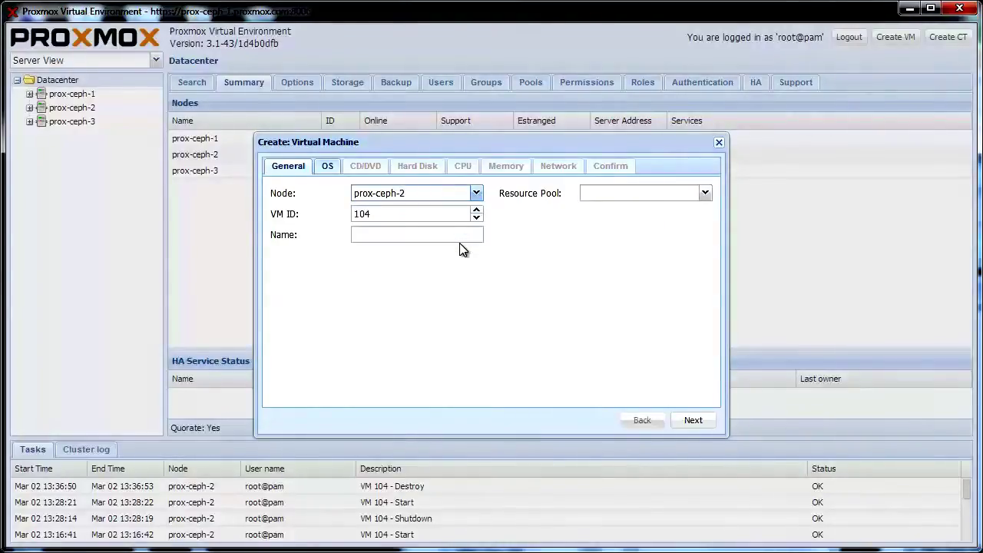
{"action": "left_click", "coordinate": [401, 214]}
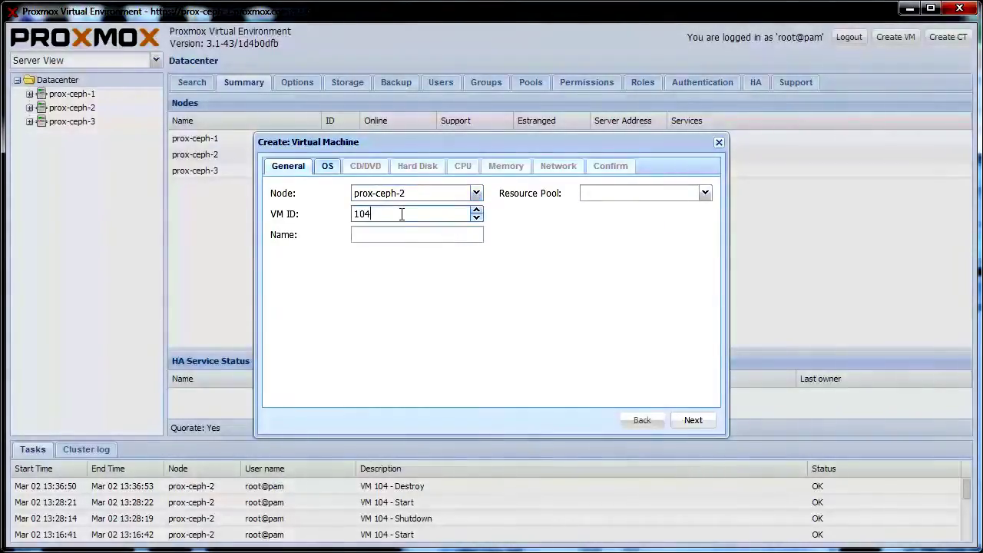
{"action": "left_click", "coordinate": [406, 234]}
{"action": "type", "text": "windows7-spice"}
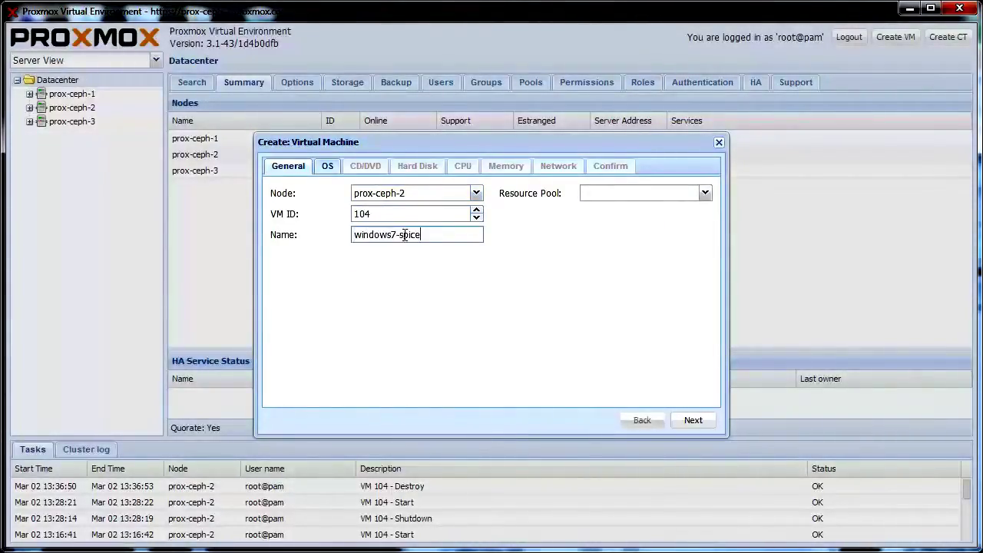
{"action": "left_click", "coordinate": [706, 420]}
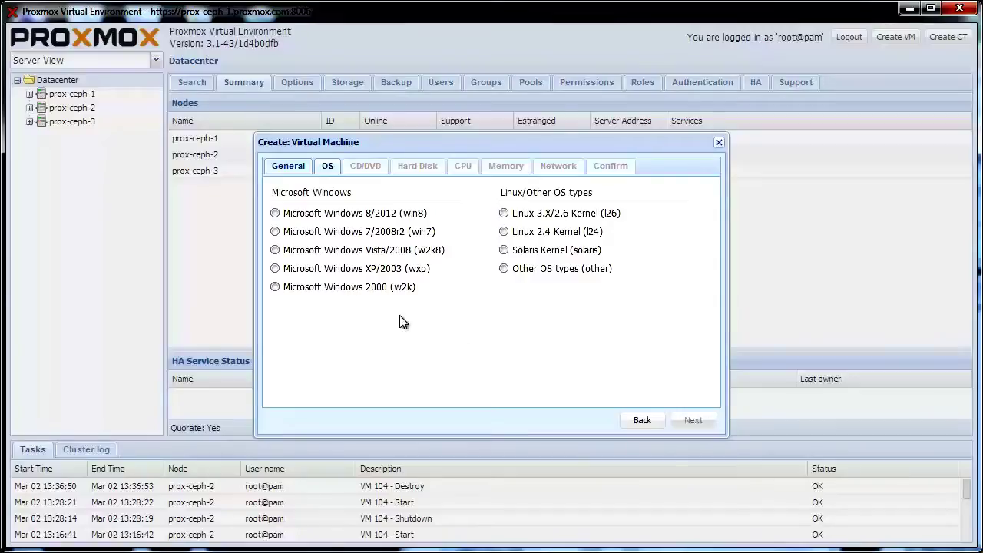
Set the guest OS to Microsoft Windows 7/2008r2 and choose the en_windows_7_professional_with_sp1_x64_dvd_621750.iso image from iso-templates as installation media
{"action": "left_click", "coordinate": [281, 238]}
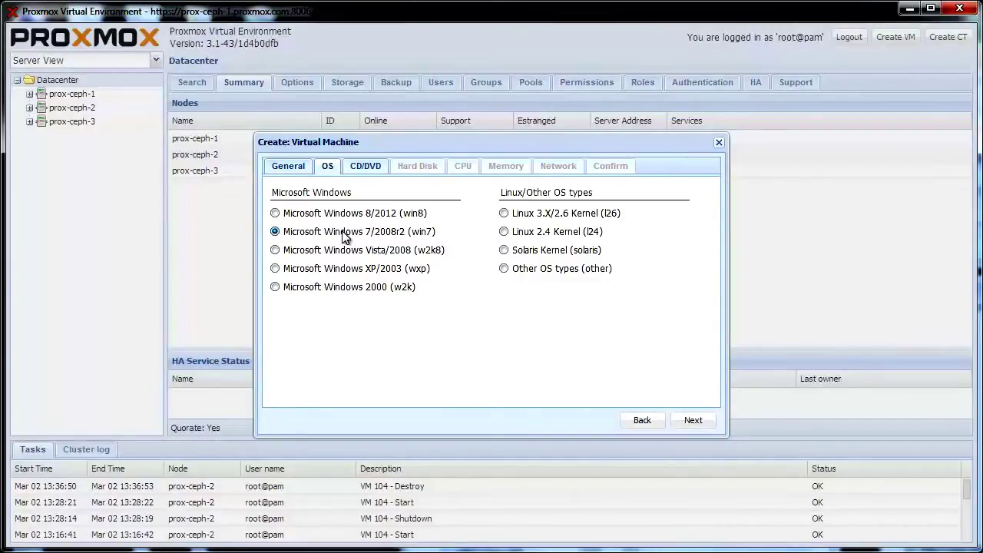
{"action": "left_click", "coordinate": [685, 424]}
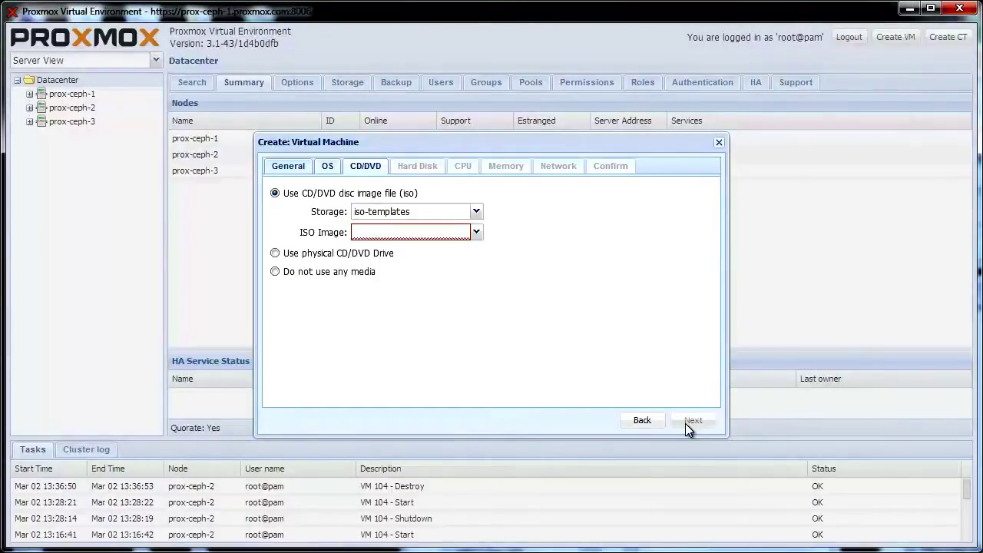
{"action": "left_click", "coordinate": [476, 232]}
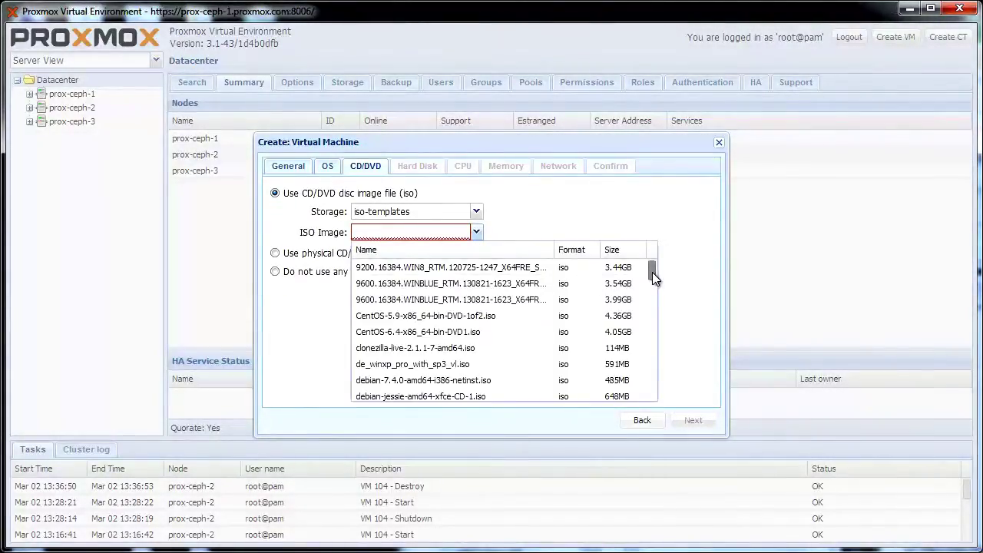
{"action": "left_click_drag", "start_coordinate": [652, 272], "coordinate": [652, 286]}
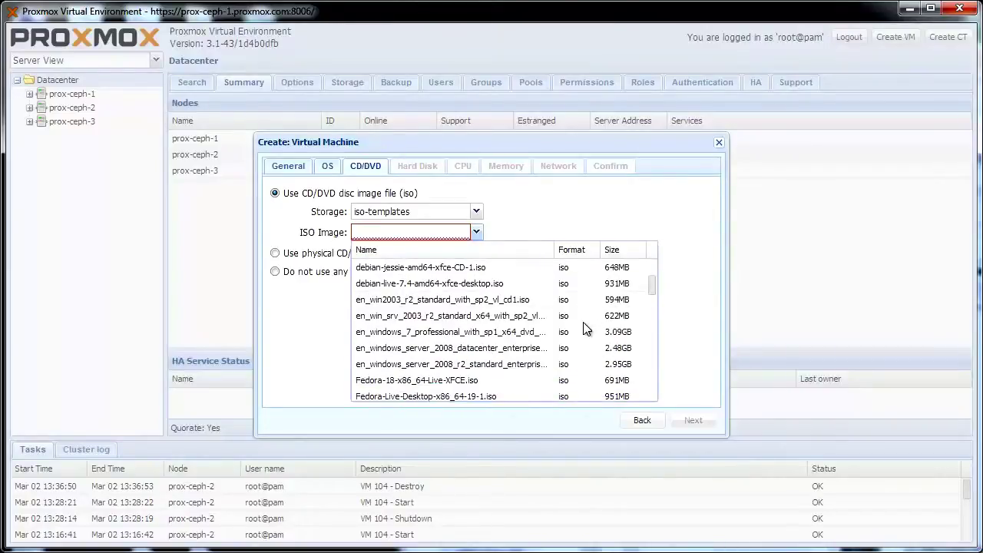
{"action": "left_click", "coordinate": [538, 334]}
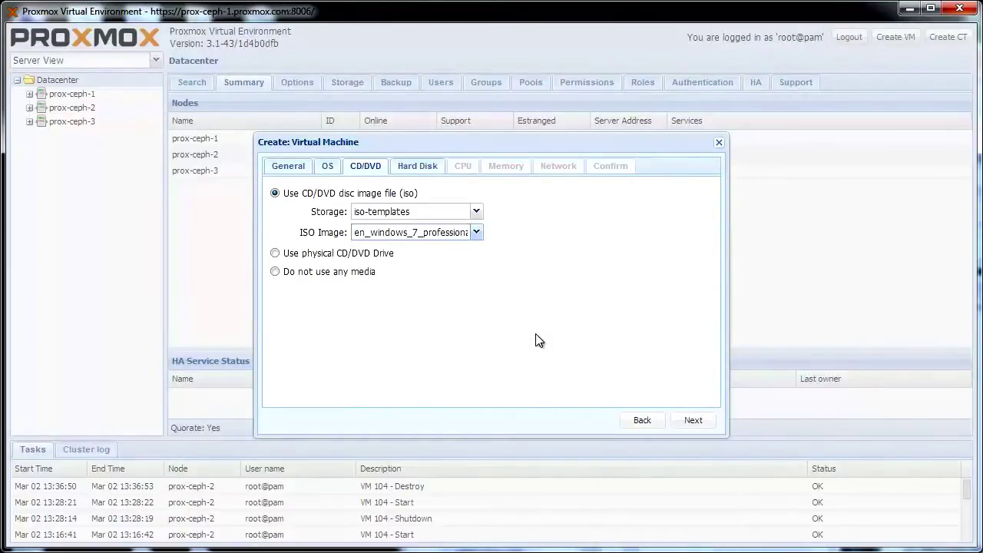
{"action": "left_click", "coordinate": [690, 422]}
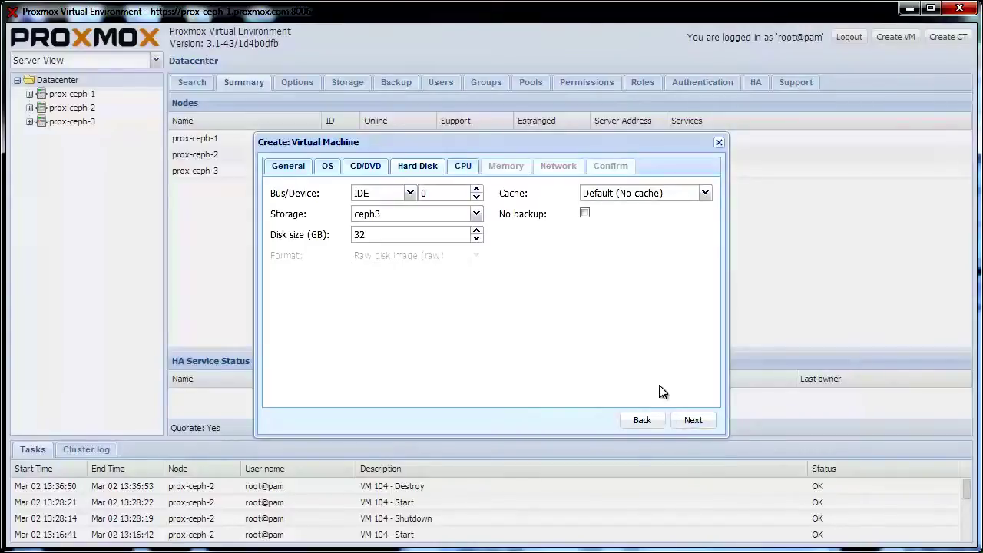
Configure the VM's hard disk with the VIRTIO bus, ceph3 storage and Write back cache
{"action": "left_click", "coordinate": [410, 192]}
{"action": "left_click", "coordinate": [401, 244]}
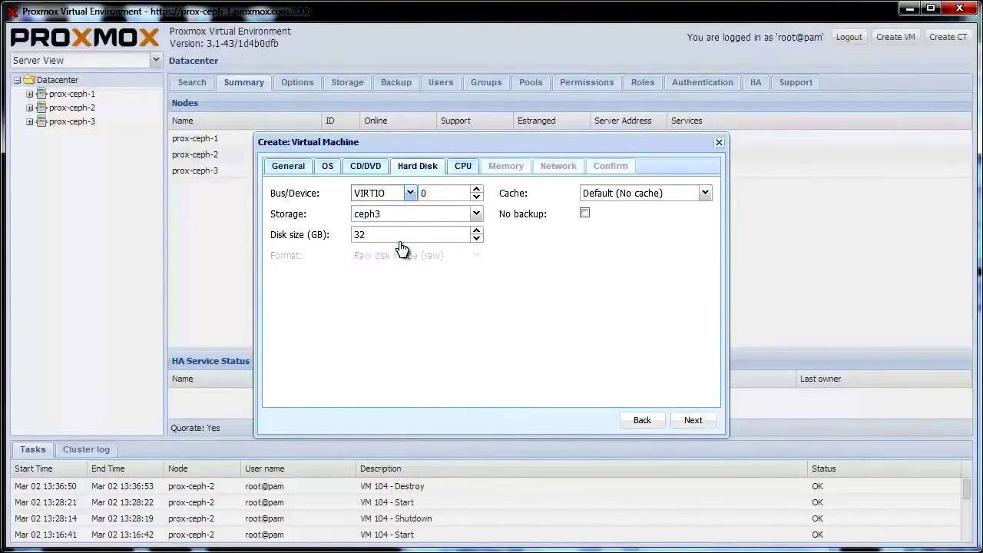
{"action": "left_click", "coordinate": [477, 215]}
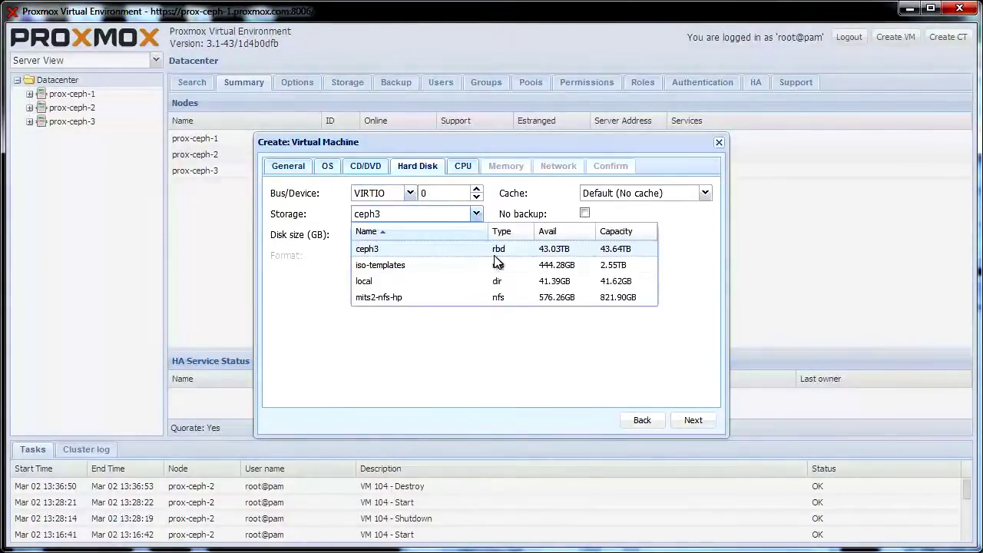
{"action": "left_click", "coordinate": [407, 251]}
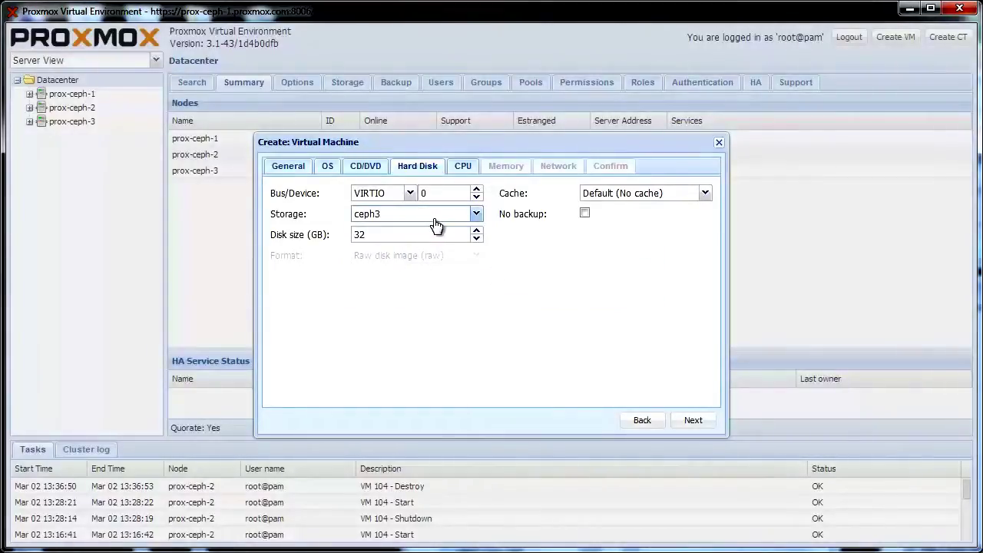
{"action": "left_click", "coordinate": [703, 194]}
{"action": "left_click", "coordinate": [615, 261]}
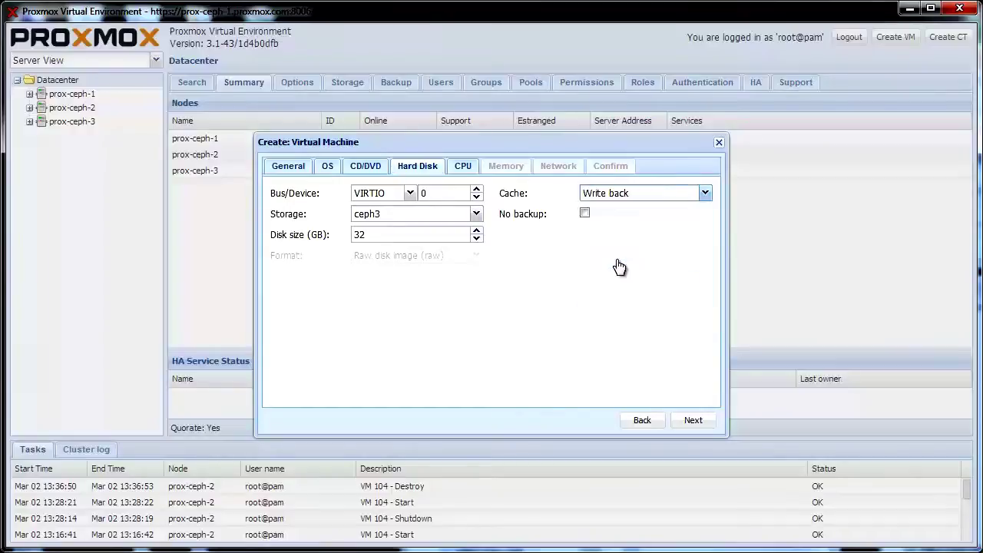
{"action": "left_click", "coordinate": [695, 423]}
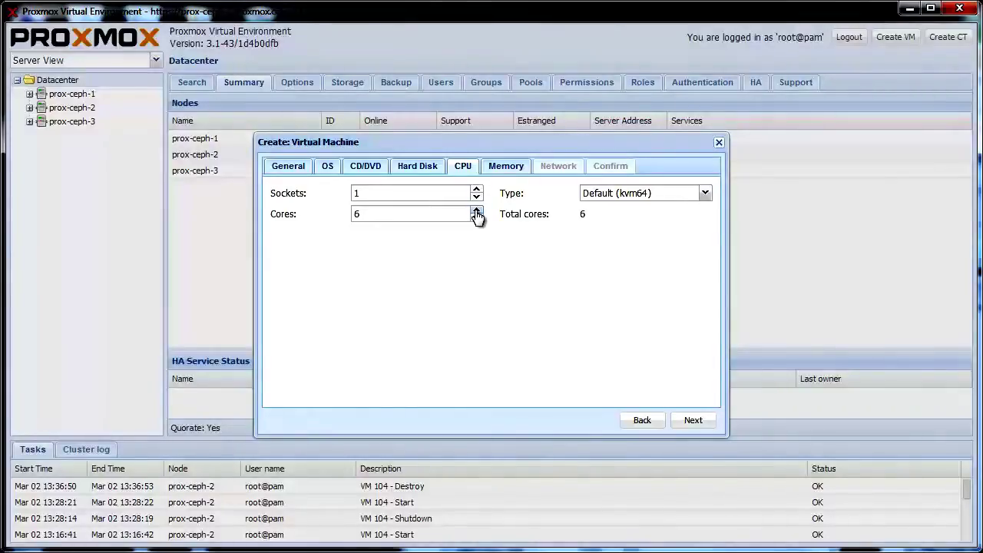
Give the VM 6 CPU cores of type Default (kvm64) and a fixed memory size of 2048 MB
{"action": "left_click", "coordinate": [621, 197]}
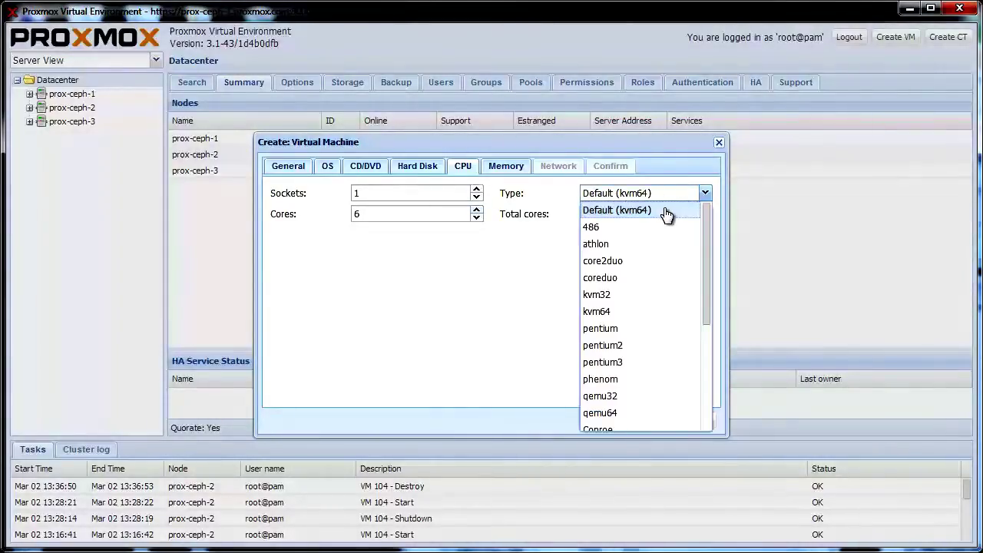
{"action": "left_click", "coordinate": [663, 209]}
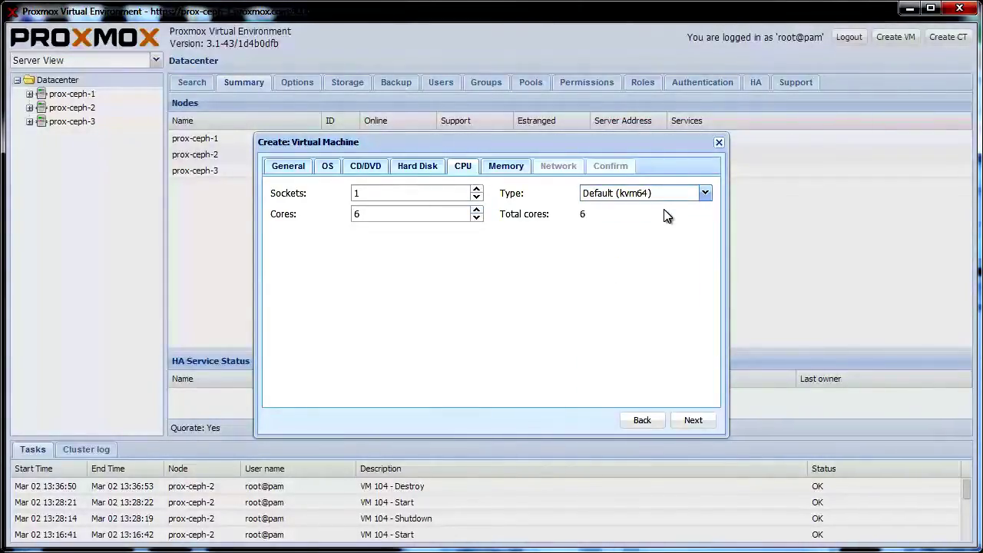
{"action": "left_click", "coordinate": [693, 420]}
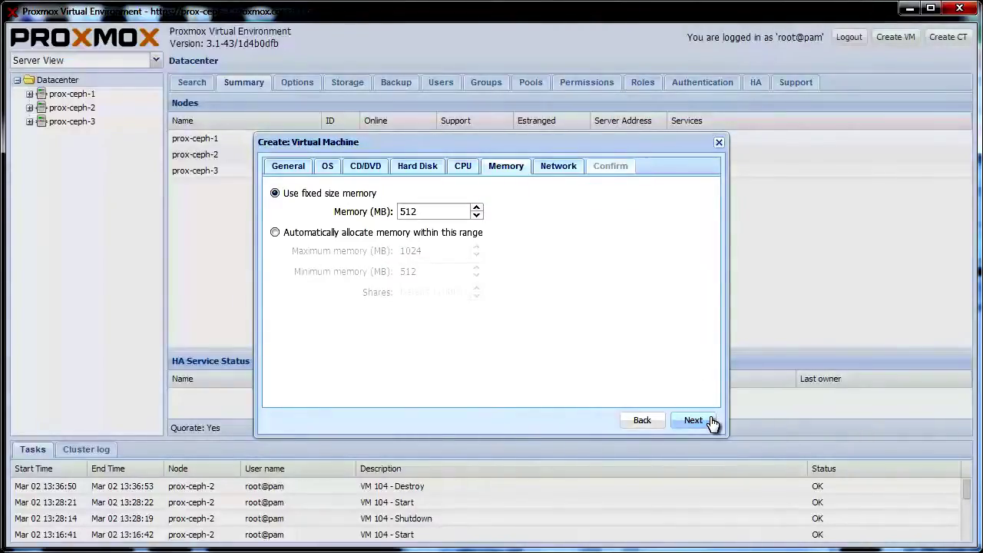
{"action": "left_click_drag", "start_coordinate": [439, 213], "coordinate": [399, 212]}
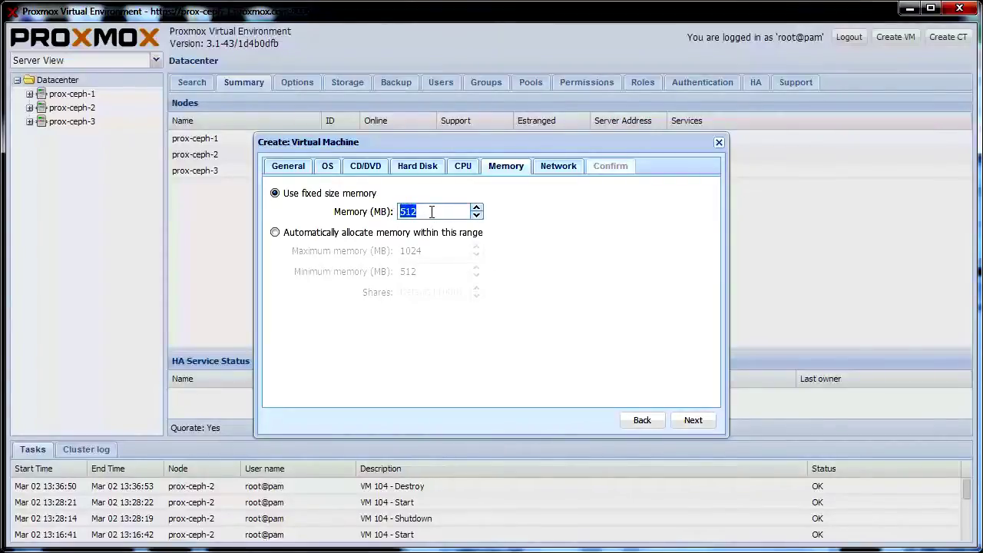
{"action": "type", "text": "2048"}
{"action": "left_click", "coordinate": [686, 419]}
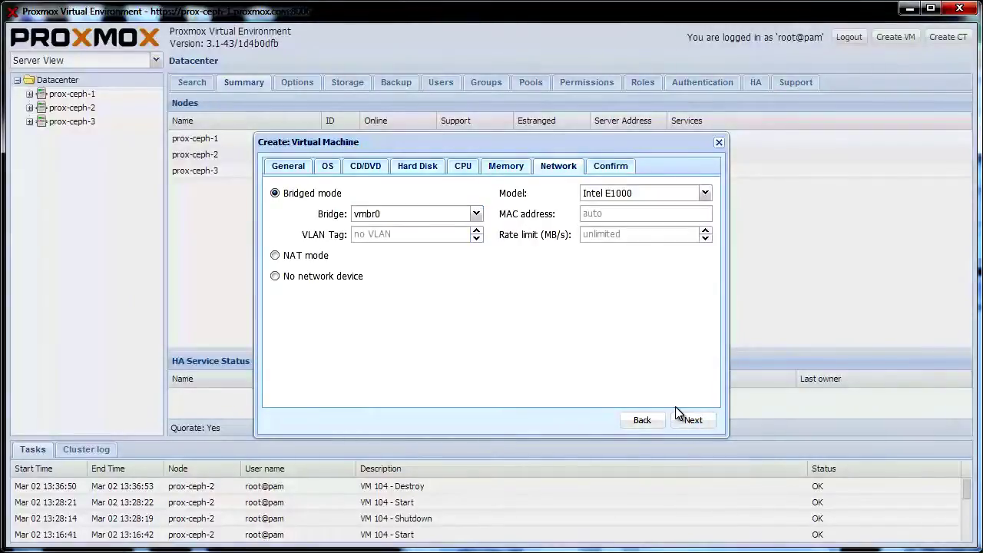
Set the network card model to VirtIO (paravirtualized) and finish creating the virtual machine
{"action": "left_click", "coordinate": [704, 195]}
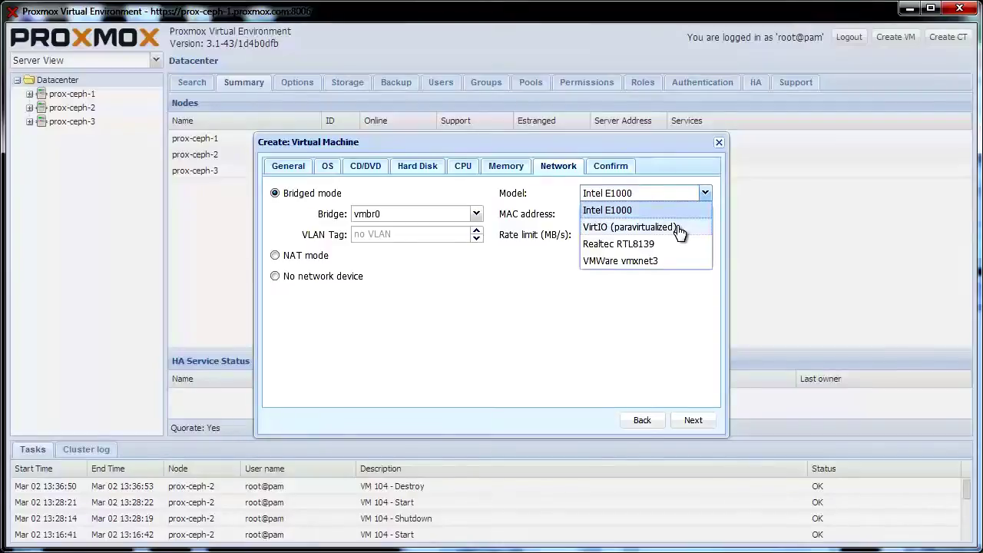
{"action": "left_click", "coordinate": [679, 228]}
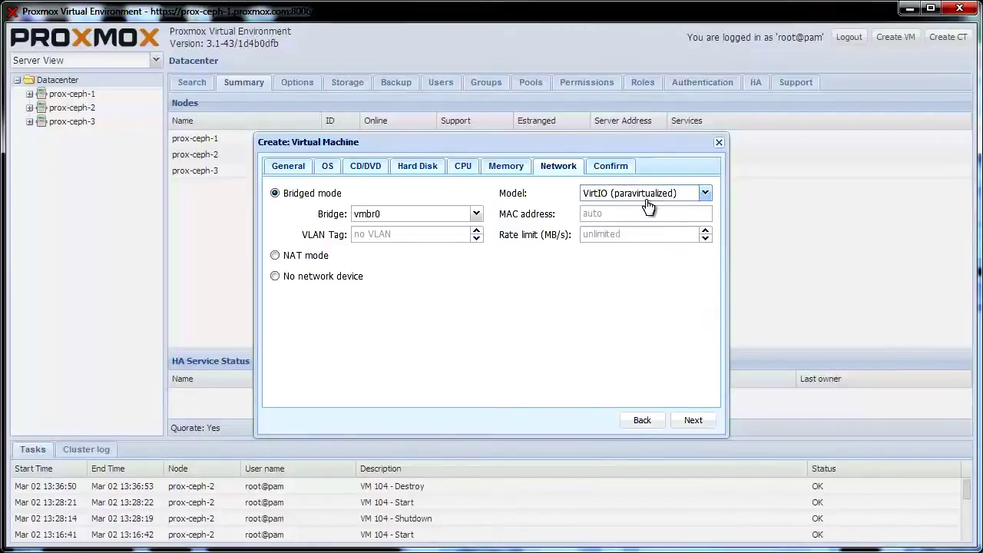
{"action": "left_click", "coordinate": [694, 420]}
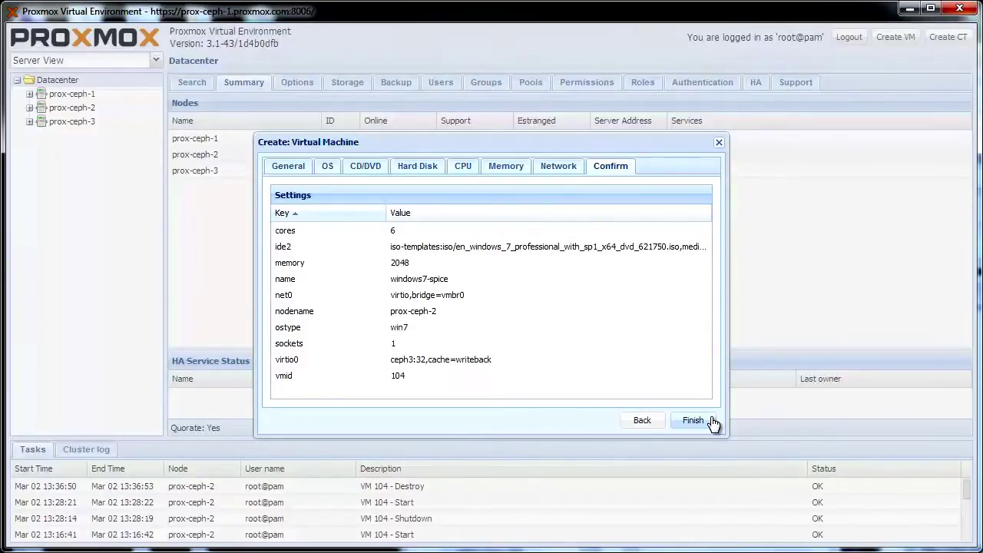
{"action": "left_click", "coordinate": [693, 420]}
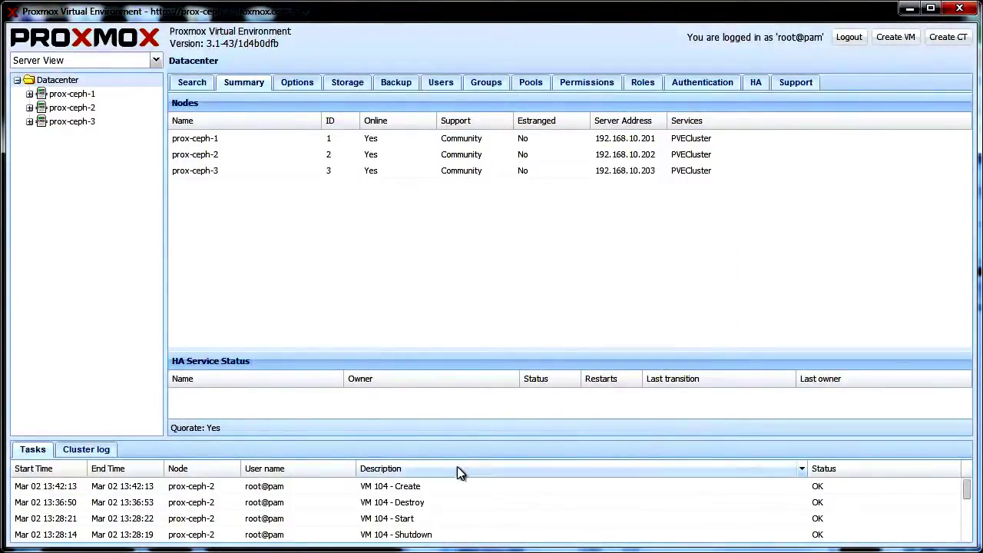
Check the output and status of the VM 104 creation task
{"action": "double_click", "coordinate": [418, 487]}
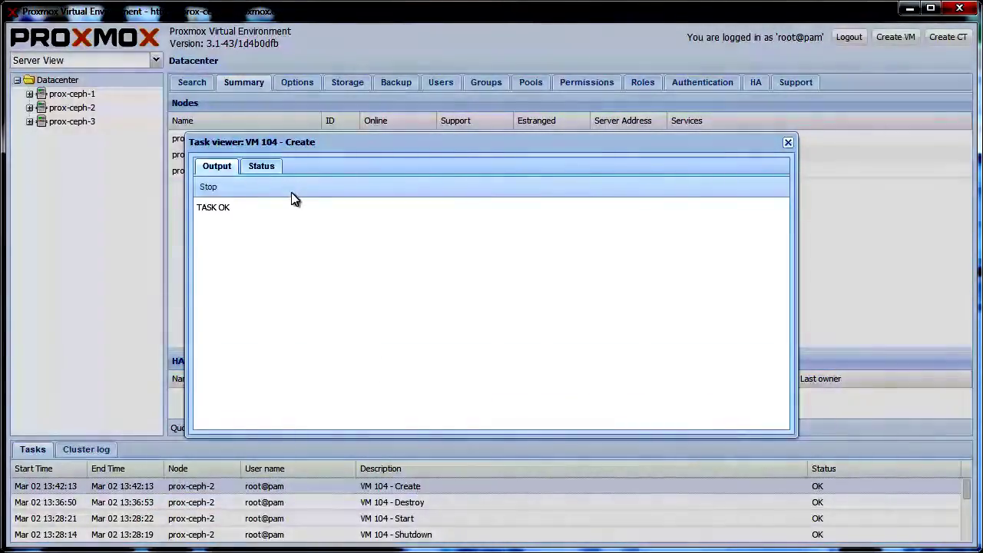
{"action": "left_click", "coordinate": [262, 166]}
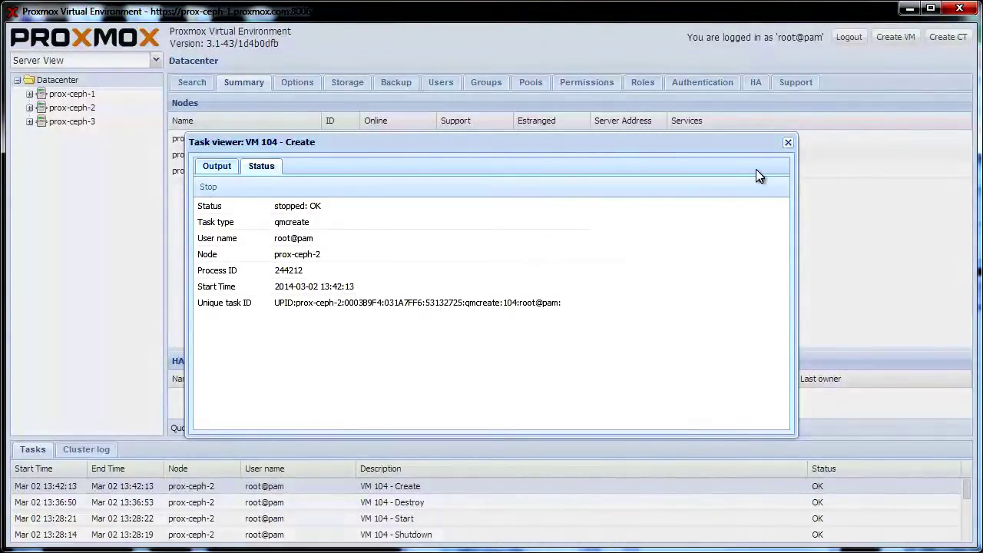
{"action": "left_click", "coordinate": [788, 143]}
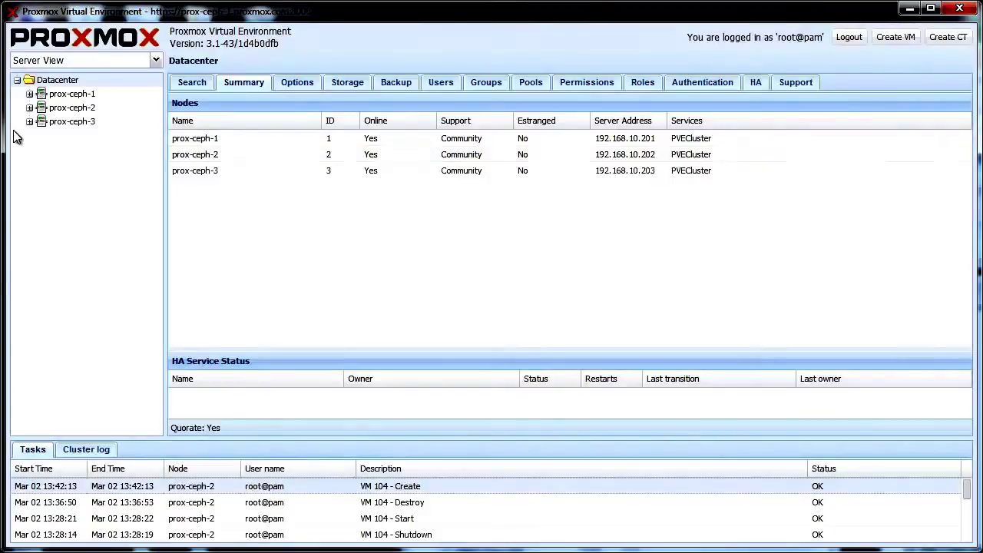
Set the display graphic card of VM 104 (windows7-spice) on prox-ceph-2 to SPICE
{"action": "left_click", "coordinate": [29, 109]}
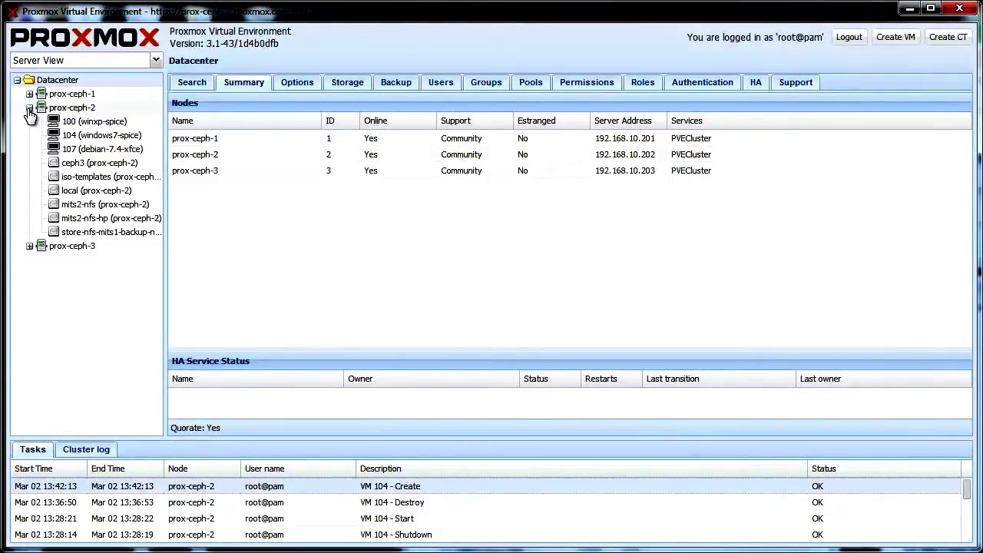
{"action": "left_click", "coordinate": [89, 138]}
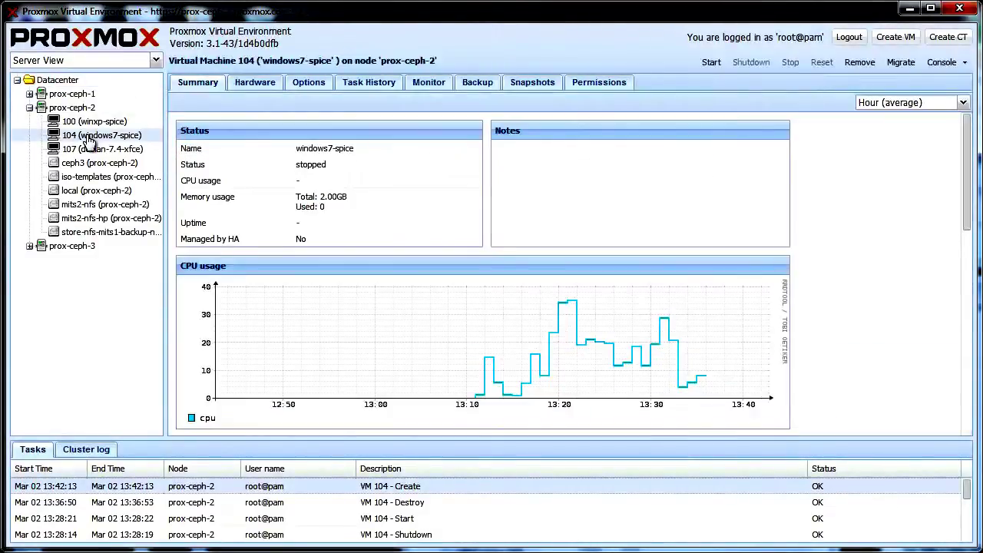
{"action": "left_click", "coordinate": [255, 83]}
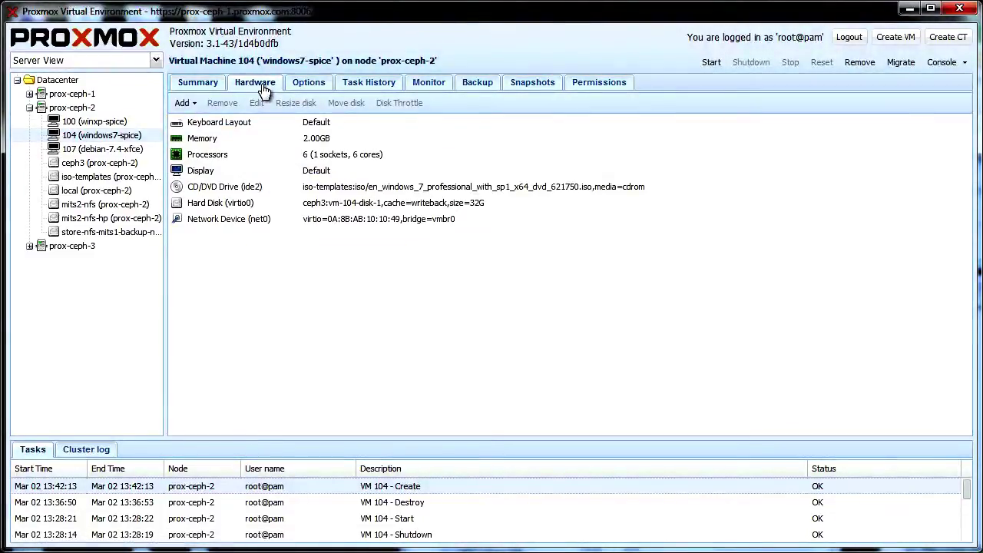
{"action": "double_click", "coordinate": [274, 172]}
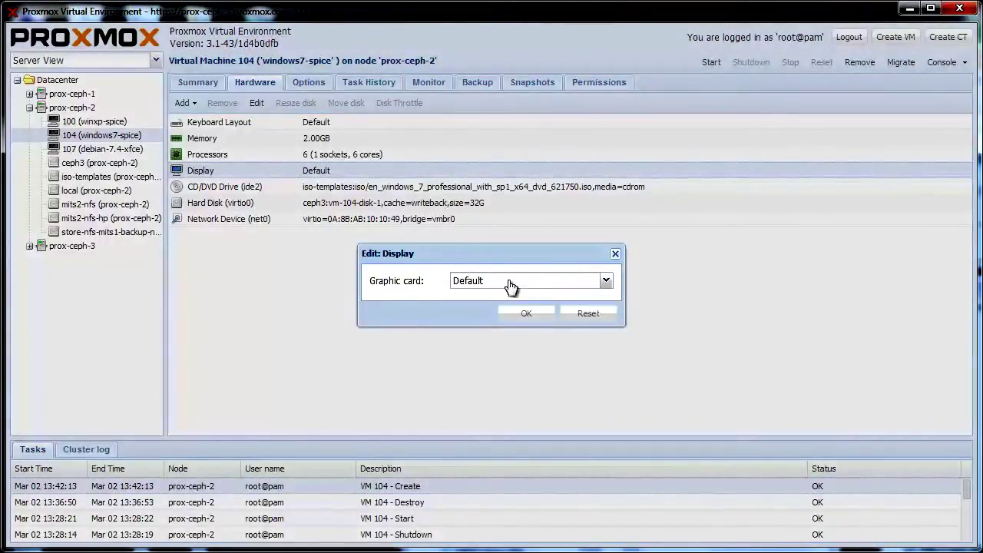
{"action": "left_click", "coordinate": [606, 283]}
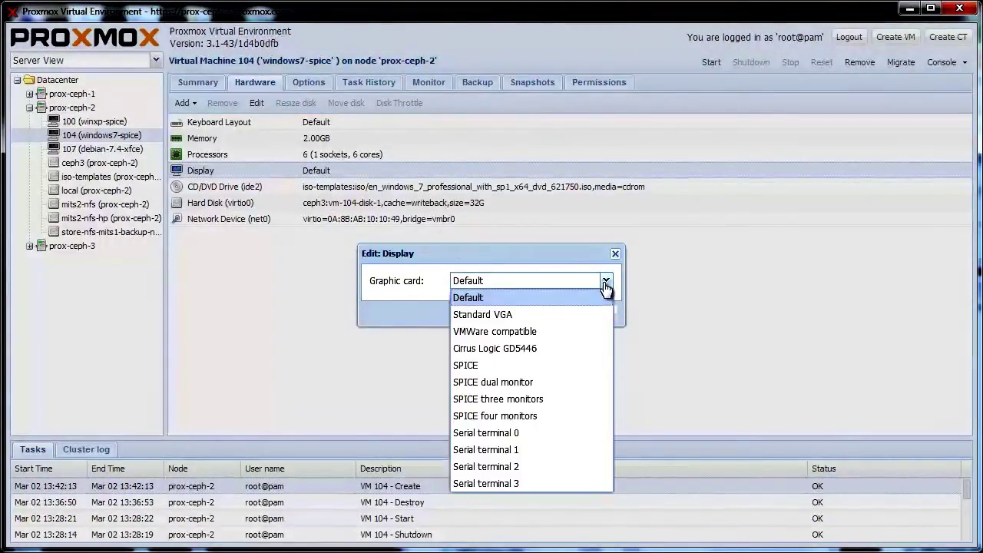
{"action": "left_click", "coordinate": [585, 369]}
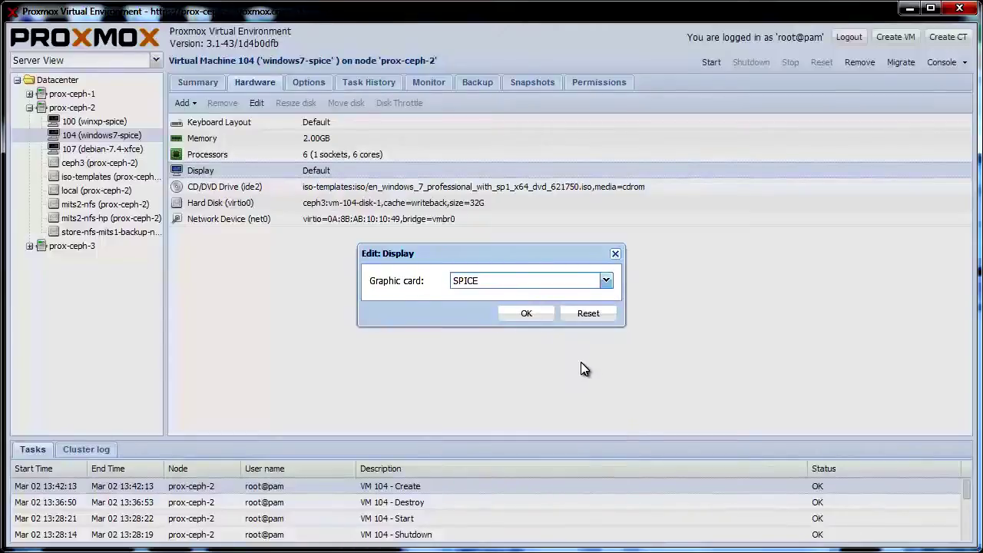
{"action": "left_click", "coordinate": [548, 322]}
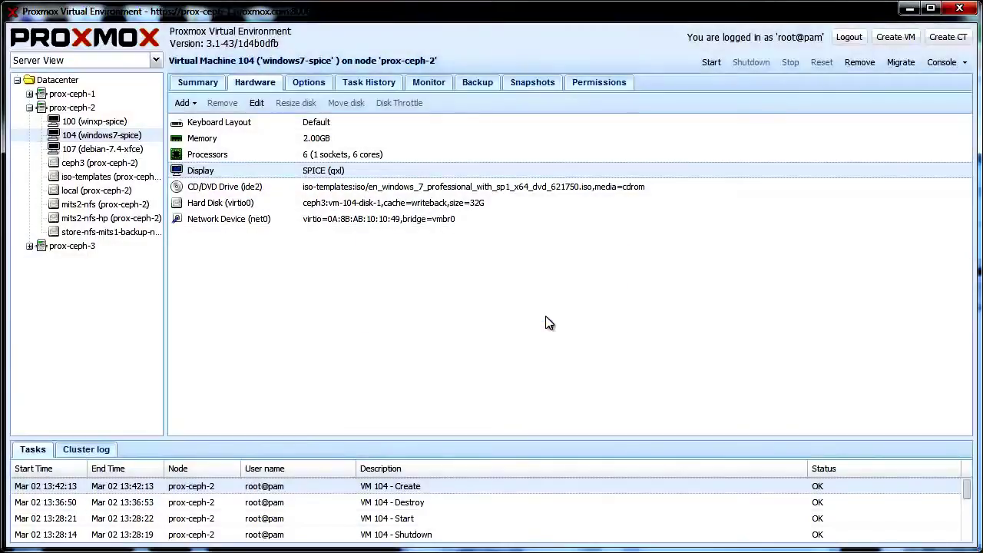
Add a CD/DVD drive on IDE 0 using the virtio-win-0.1-74.iso image from local storage
{"action": "left_click", "coordinate": [188, 102]}
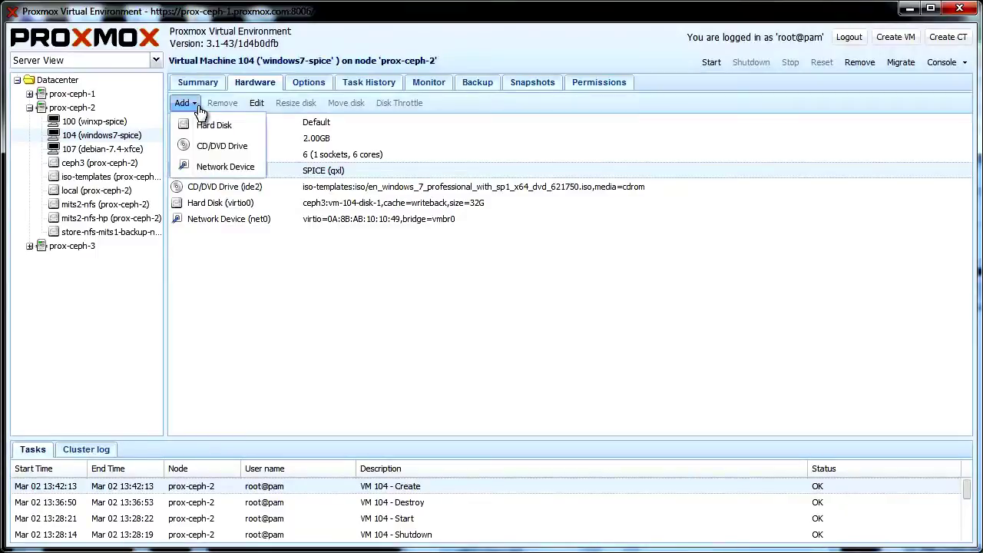
{"action": "left_click", "coordinate": [220, 147]}
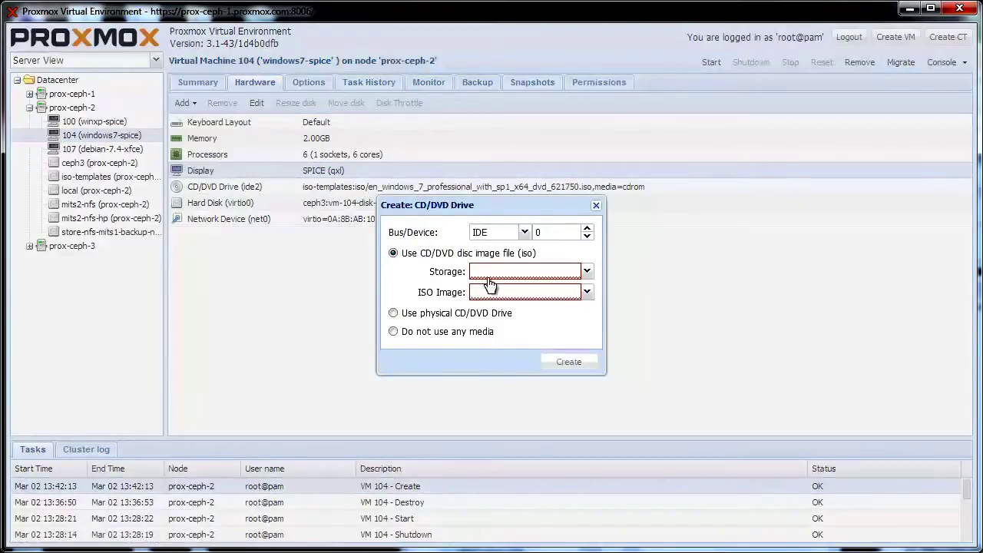
{"action": "left_click", "coordinate": [514, 275]}
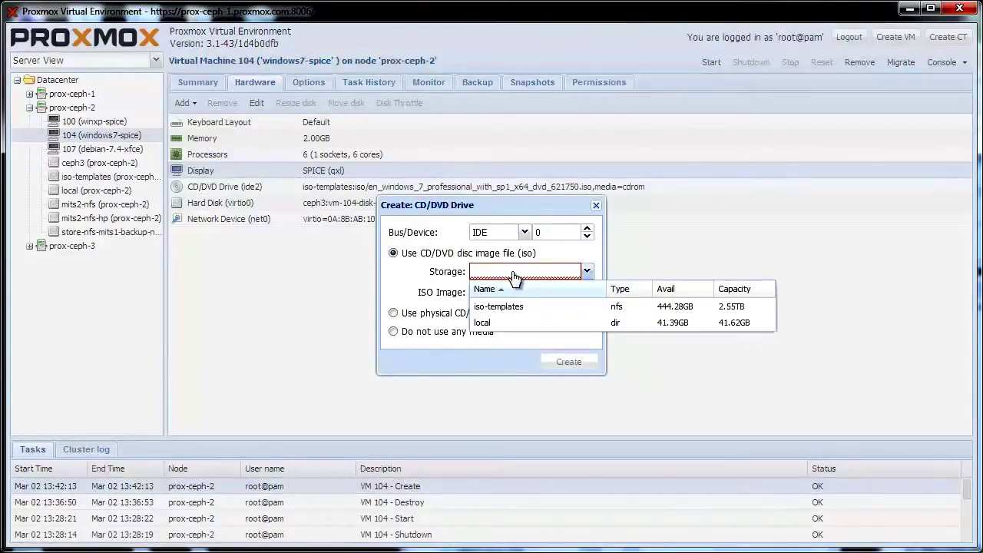
{"action": "left_click", "coordinate": [503, 317]}
{"action": "left_click", "coordinate": [586, 292]}
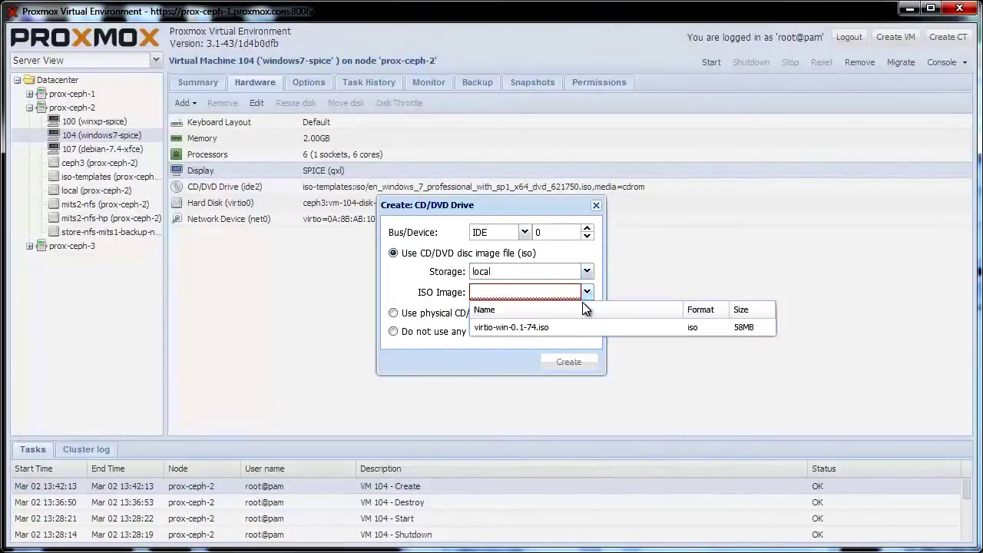
{"action": "left_click", "coordinate": [549, 328]}
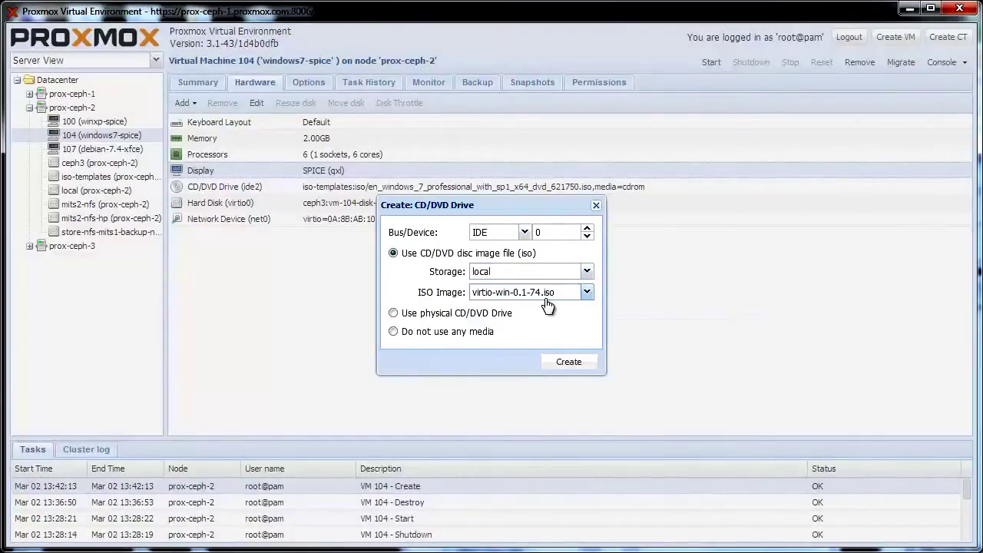
{"action": "left_click", "coordinate": [568, 362]}
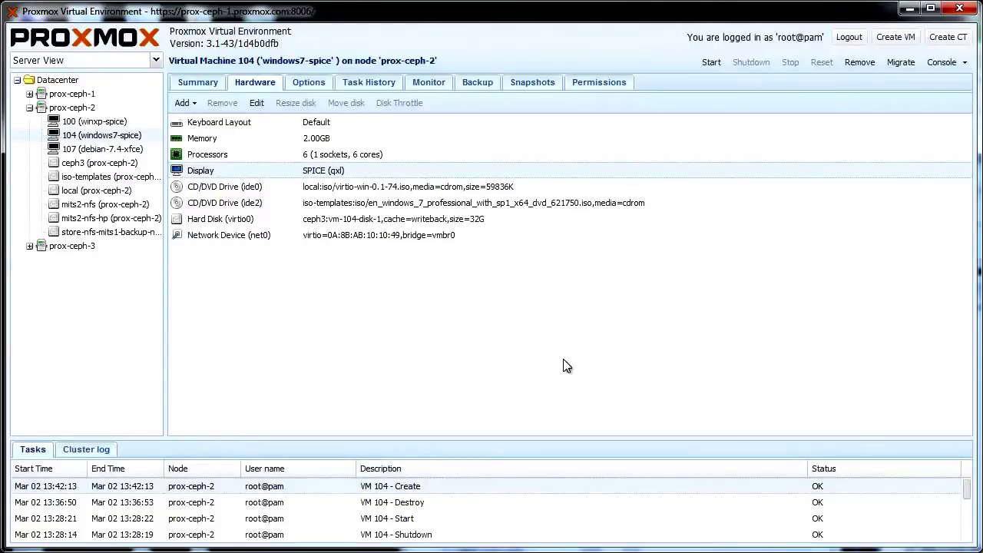
Start VM 104 and open its console in Remote Viewer, moving the viewer window fully into view
{"action": "left_click", "coordinate": [711, 63]}
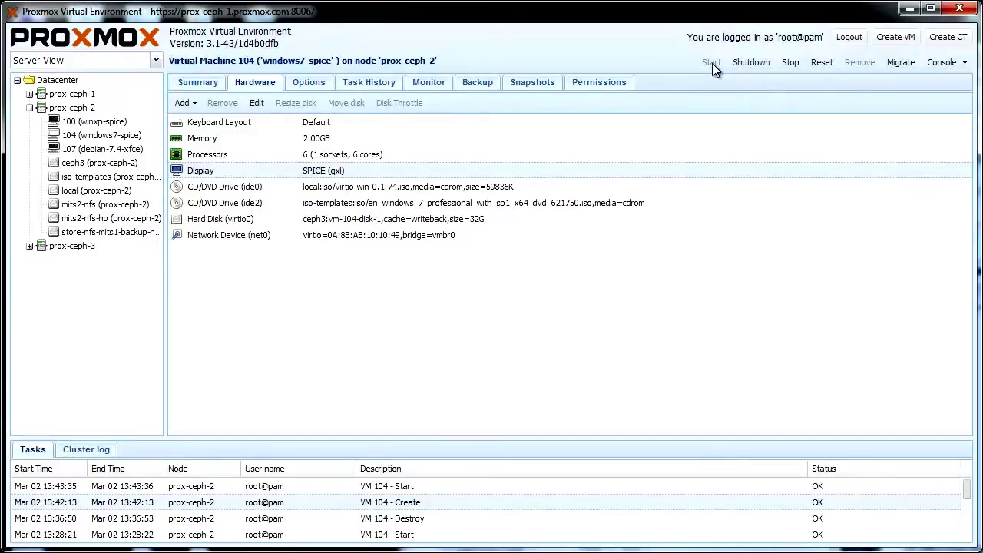
{"action": "left_click", "coordinate": [942, 68]}
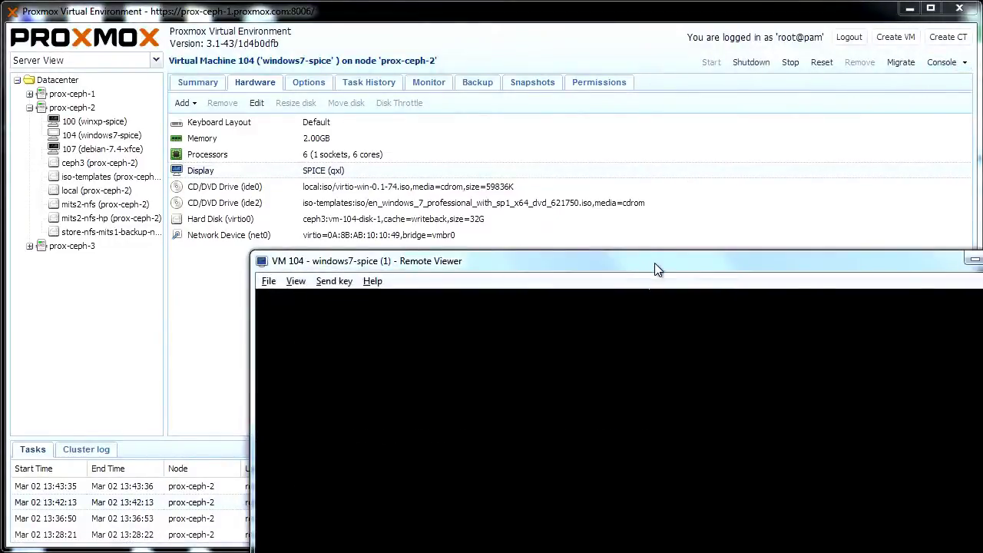
{"action": "left_click_drag", "start_coordinate": [655, 263], "coordinate": [547, 87]}
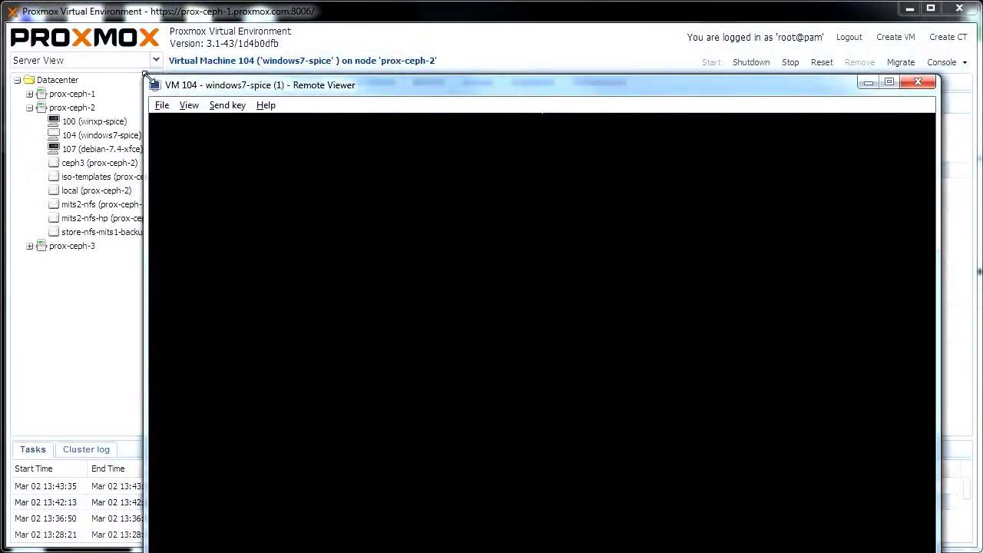
{"action": "left_click_drag", "start_coordinate": [169, 89], "coordinate": [256, 71]}
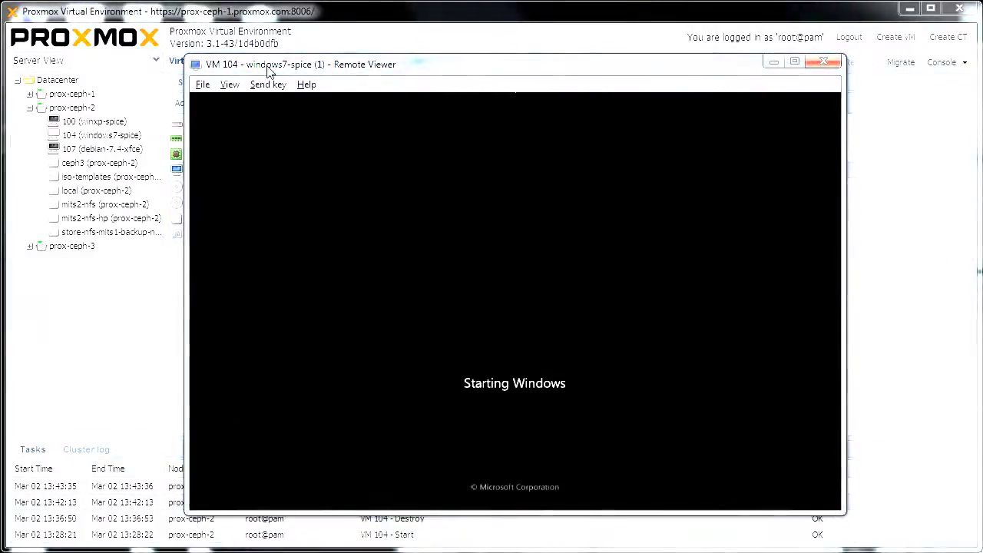
{"action": "left_click_drag", "start_coordinate": [269, 70], "coordinate": [251, 45]}
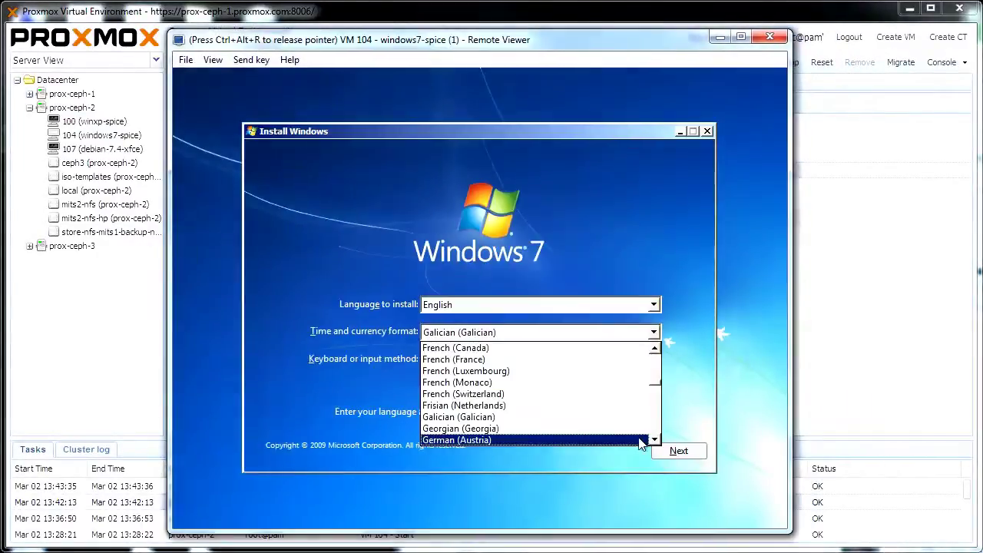
Set the time and currency format to German (Austria) and begin the Windows 7 installation
{"action": "left_click", "coordinate": [638, 437]}
{"action": "left_click", "coordinate": [668, 453]}
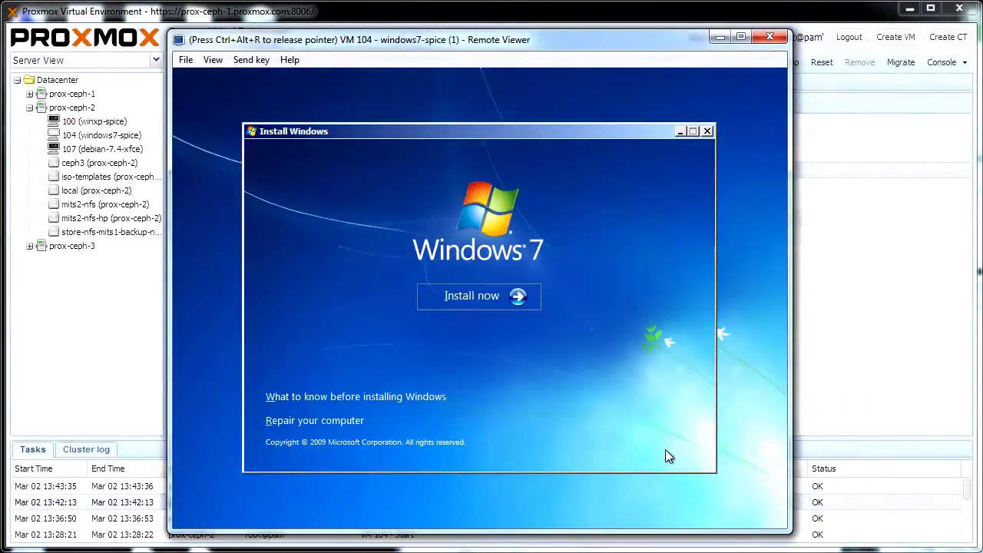
{"action": "left_click", "coordinate": [527, 305]}
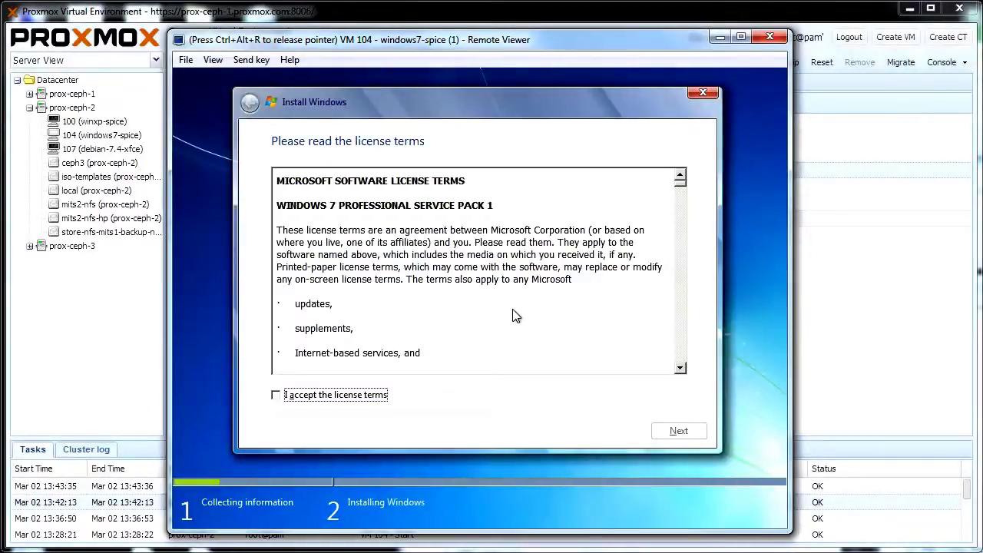
Accept the Windows license terms and choose the Custom (advanced) installation type
{"action": "left_click", "coordinate": [380, 397]}
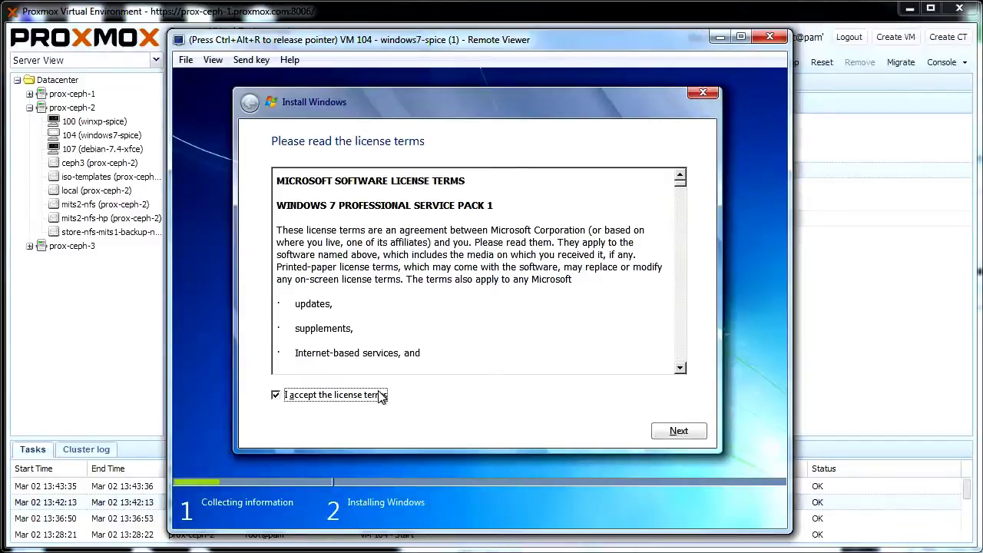
{"action": "left_click", "coordinate": [654, 432]}
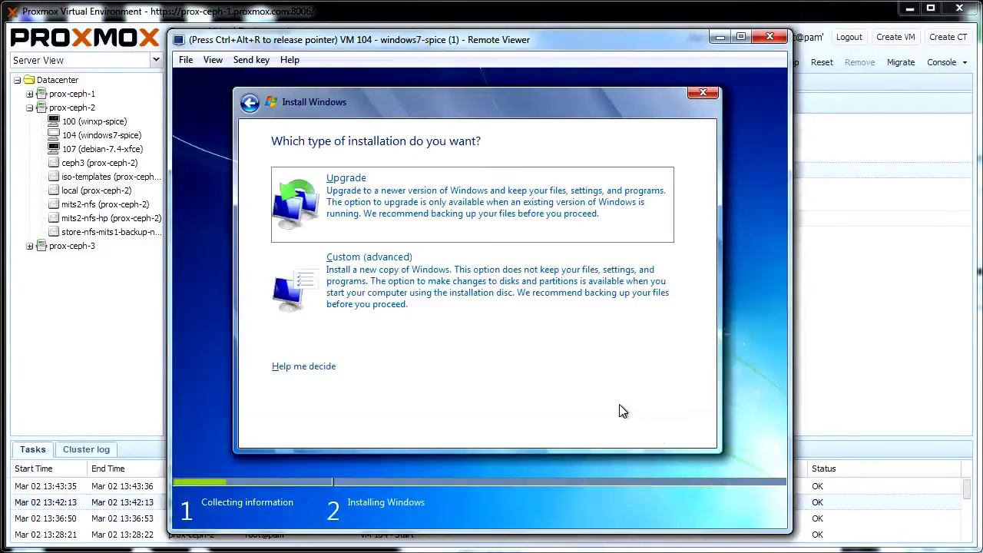
{"action": "left_click", "coordinate": [414, 303]}
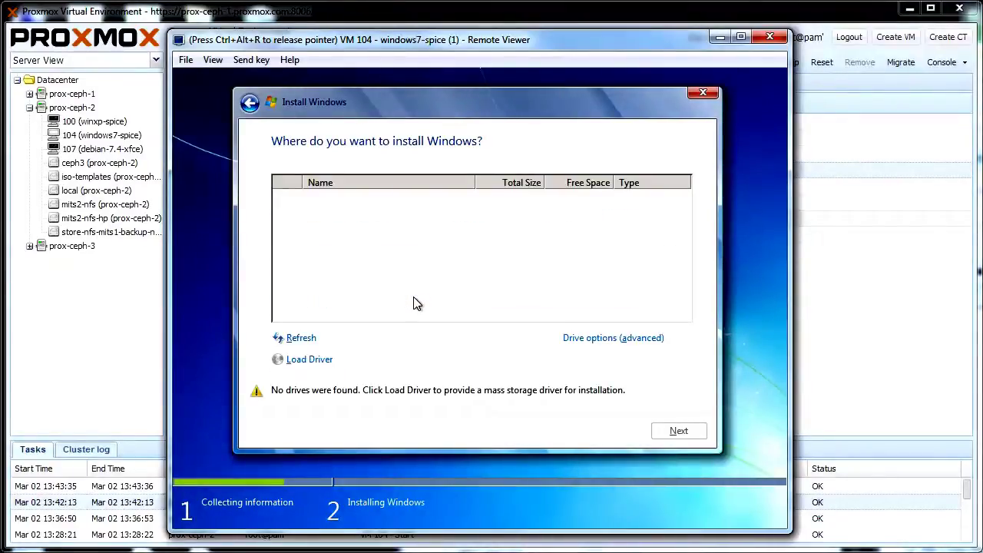
Load storage drivers for the installation from the WIN7\AMD64 folder on CD drive D:
{"action": "left_click", "coordinate": [336, 363]}
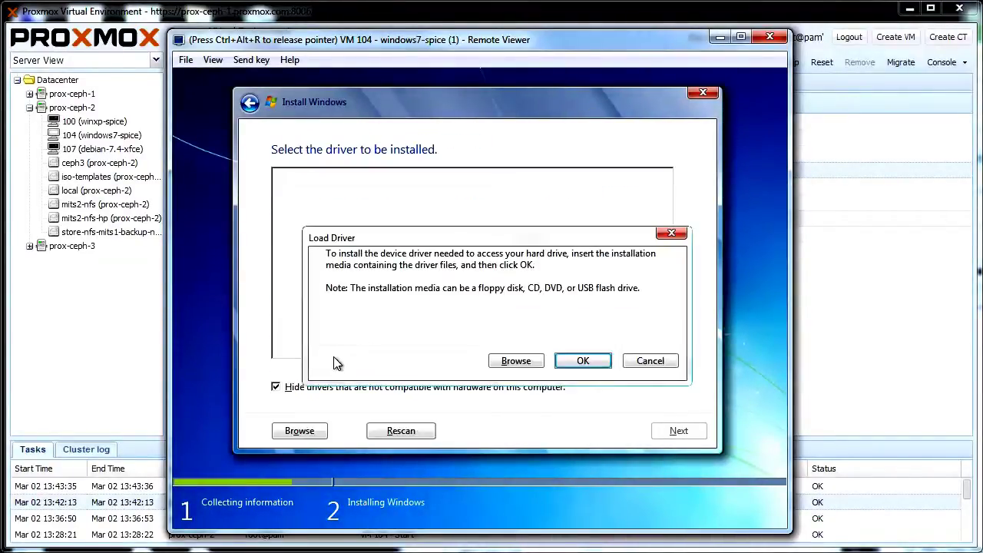
{"action": "left_click", "coordinate": [495, 366]}
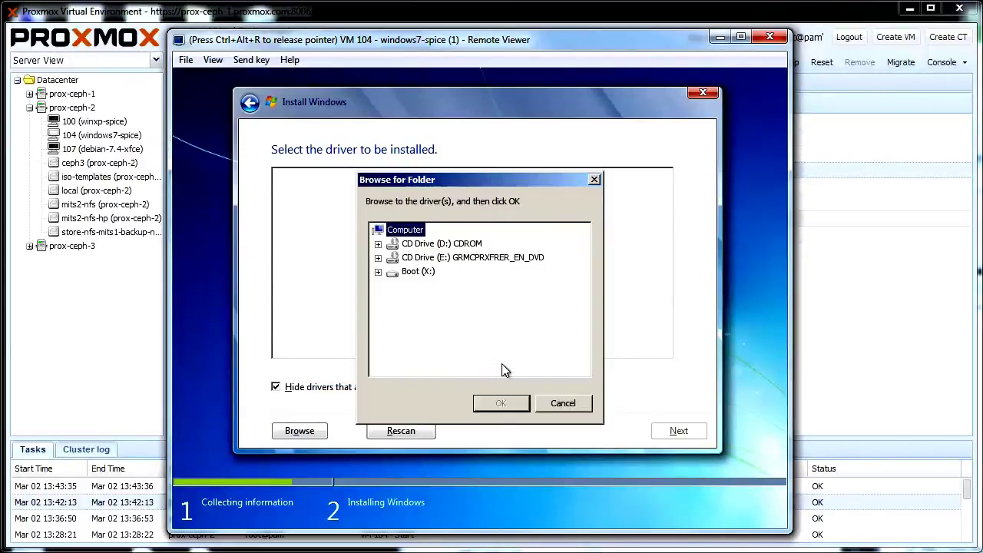
{"action": "left_click", "coordinate": [378, 243]}
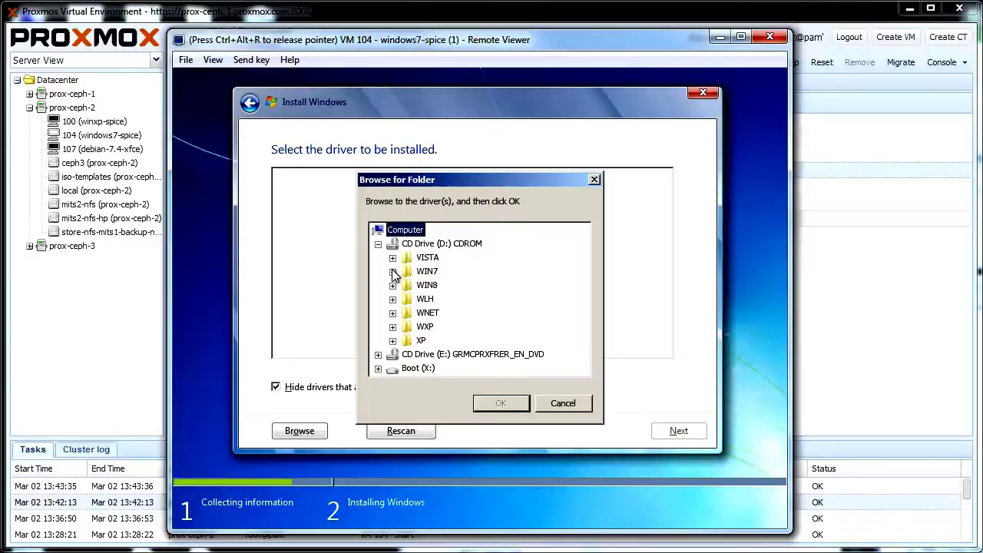
{"action": "left_click", "coordinate": [392, 271]}
{"action": "left_click", "coordinate": [444, 285]}
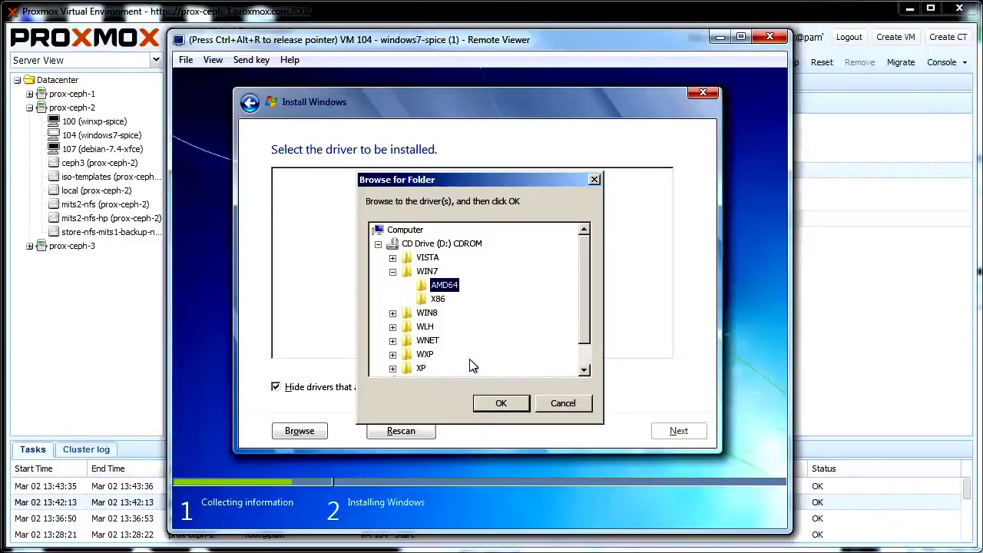
{"action": "left_click", "coordinate": [489, 403]}
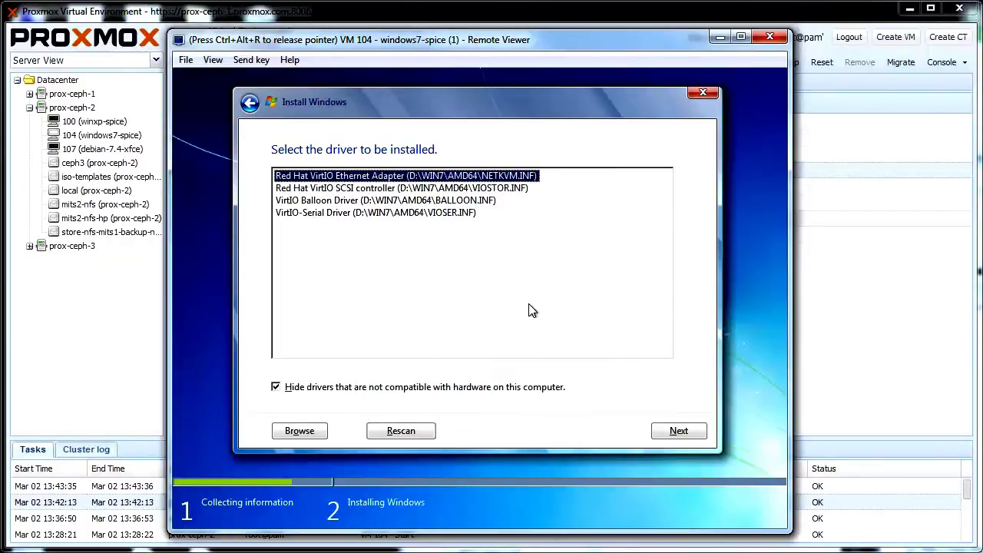
Install all four listed VirtIO drivers and install Windows on the unallocated space of Disk 0
{"action": "left_click_drag", "start_coordinate": [529, 310], "coordinate": [415, 164]}
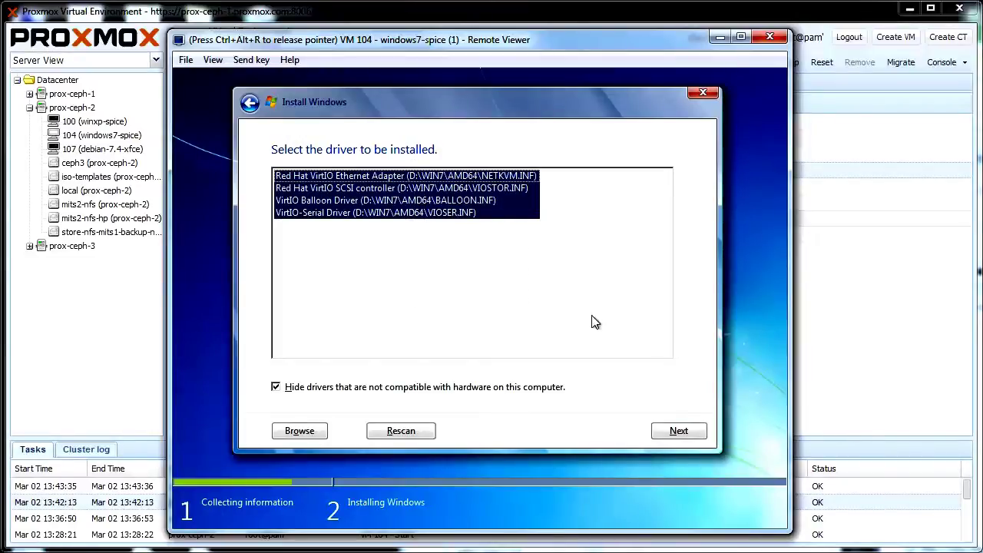
{"action": "left_click", "coordinate": [687, 432]}
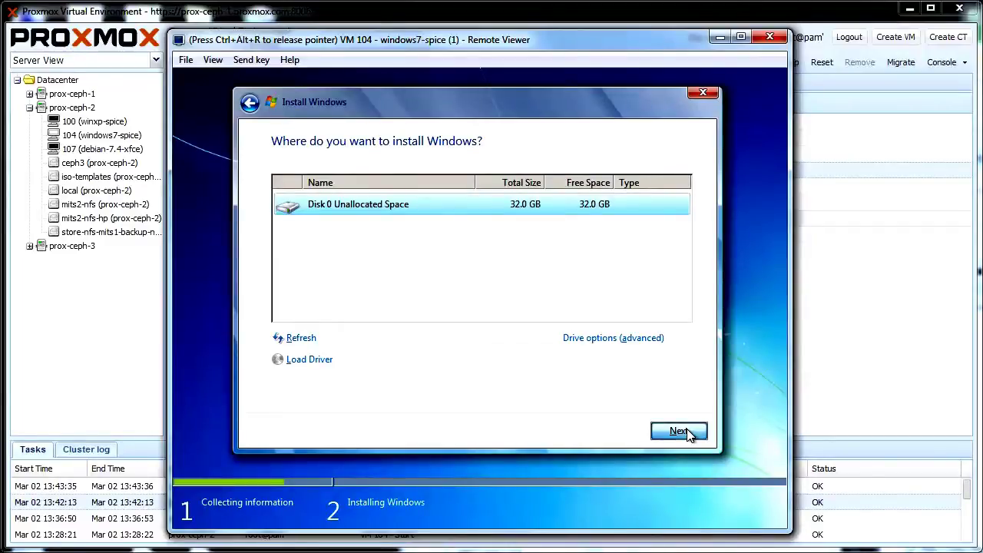
{"action": "left_click", "coordinate": [687, 428]}
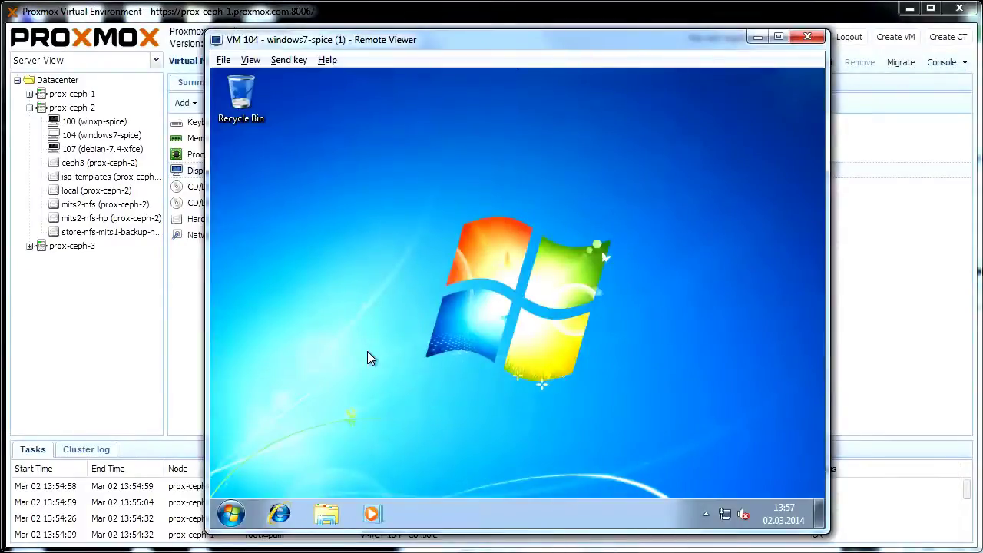
In the Windows 7 guest, open Internet Explorer and run the Windows guest tools installer spice-guest-tools-0.74.exe from the SPICE download page
{"action": "left_click", "coordinate": [367, 355]}
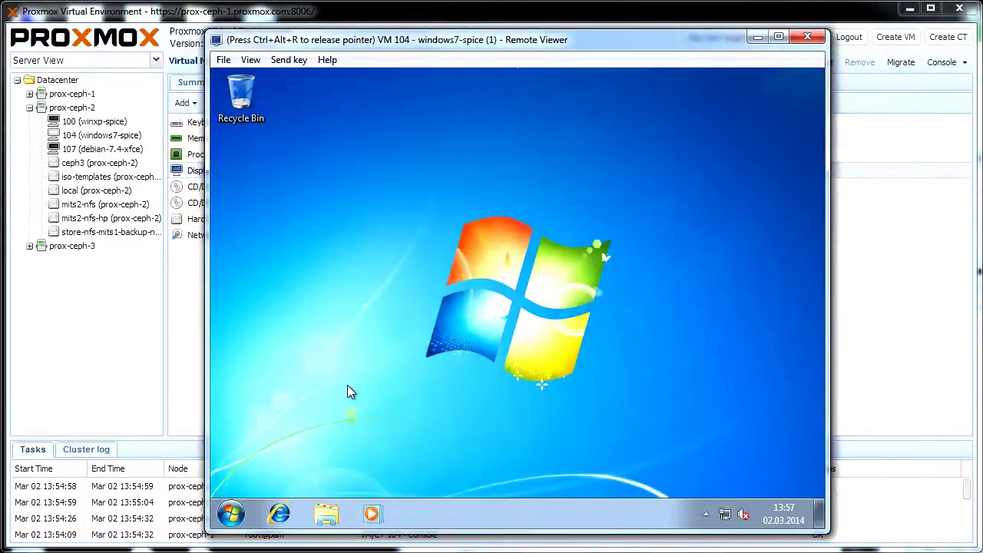
{"action": "left_click", "coordinate": [281, 513]}
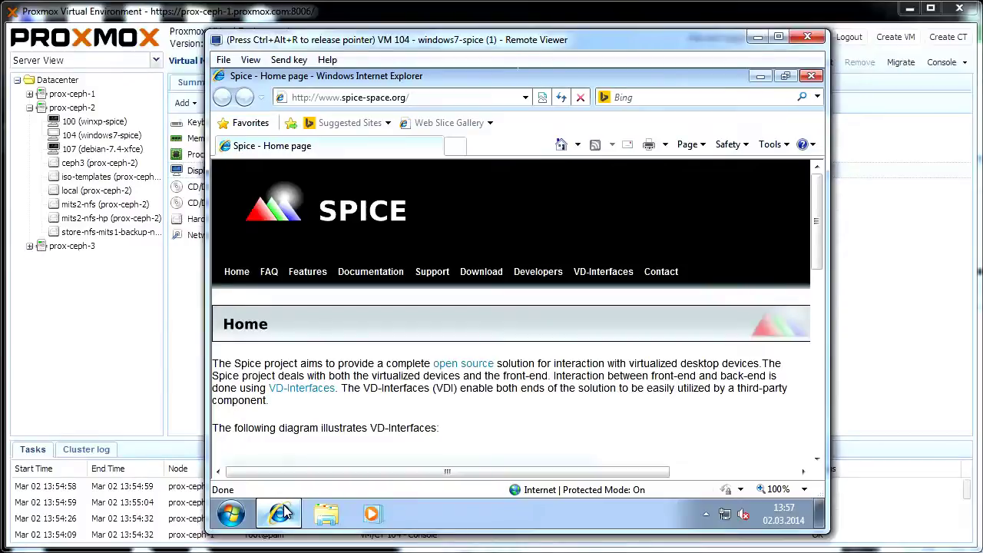
{"action": "left_click", "coordinate": [468, 274]}
{"action": "scroll", "coordinate": [413, 393], "scroll_direction": "down", "scroll_amount": 10}
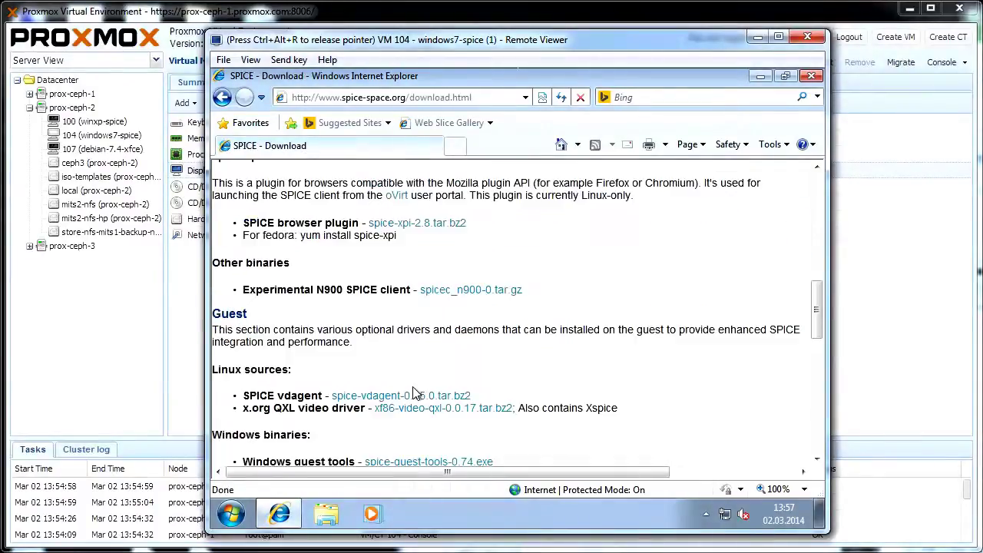
{"action": "scroll", "coordinate": [492, 388], "scroll_direction": "down", "scroll_amount": 1}
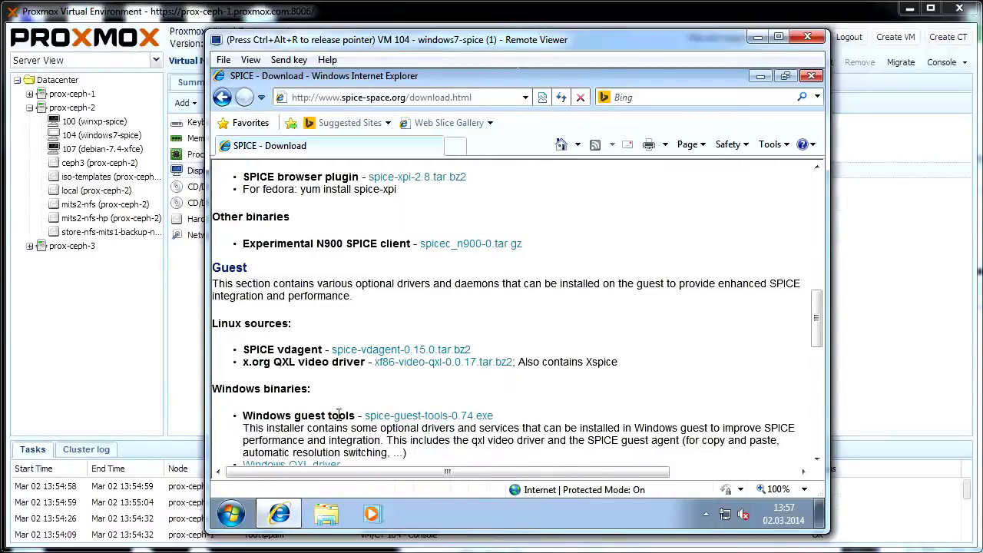
{"action": "left_click", "coordinate": [421, 419]}
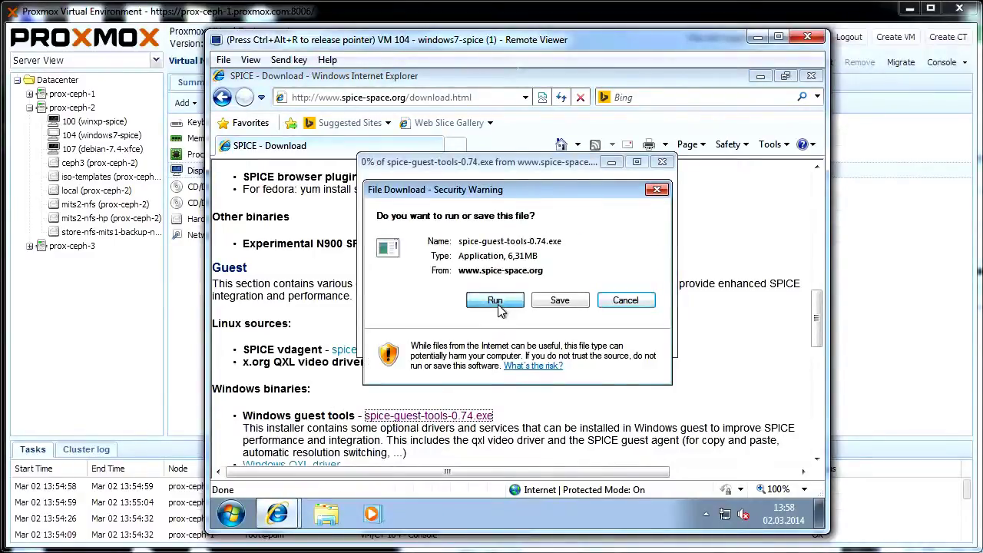
{"action": "left_click", "coordinate": [496, 301]}
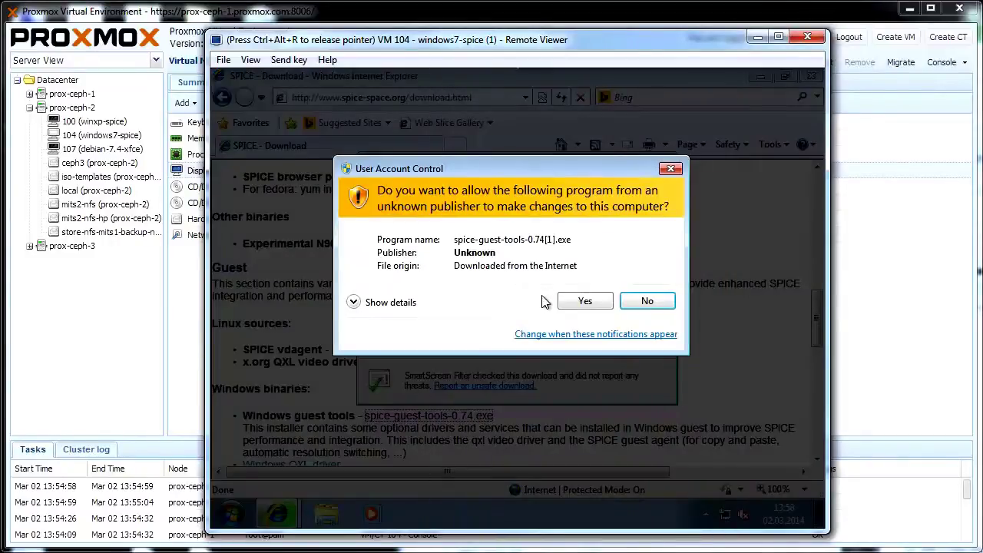
Allow the SPICE Guest Tools installer to make changes, accept its license agreement and complete the installation
{"action": "left_click", "coordinate": [568, 301]}
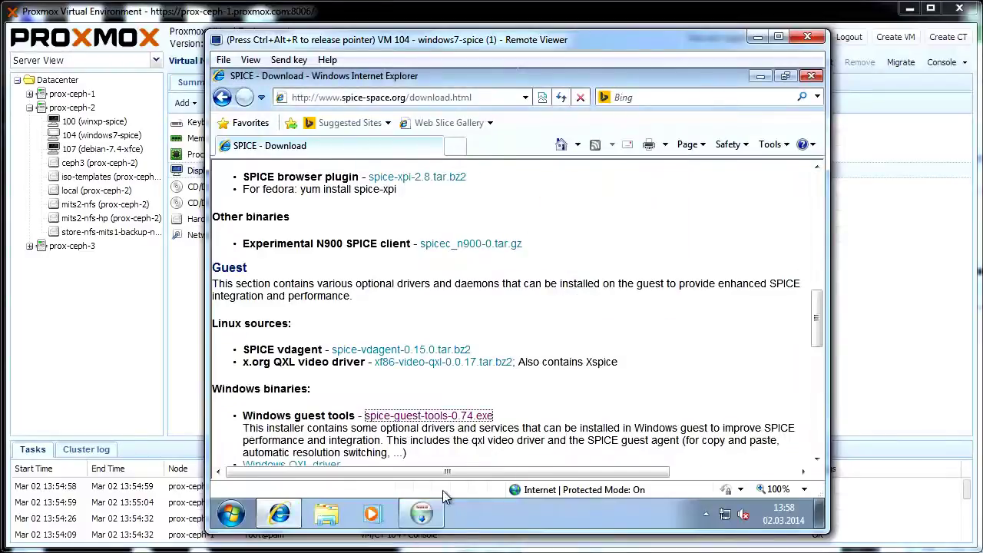
{"action": "left_click", "coordinate": [581, 412]}
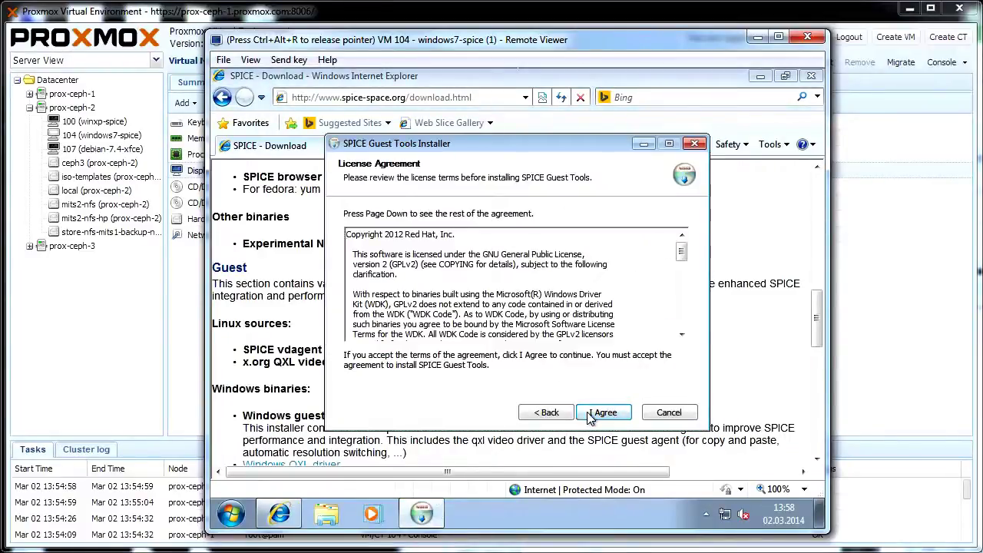
{"action": "left_click", "coordinate": [596, 412]}
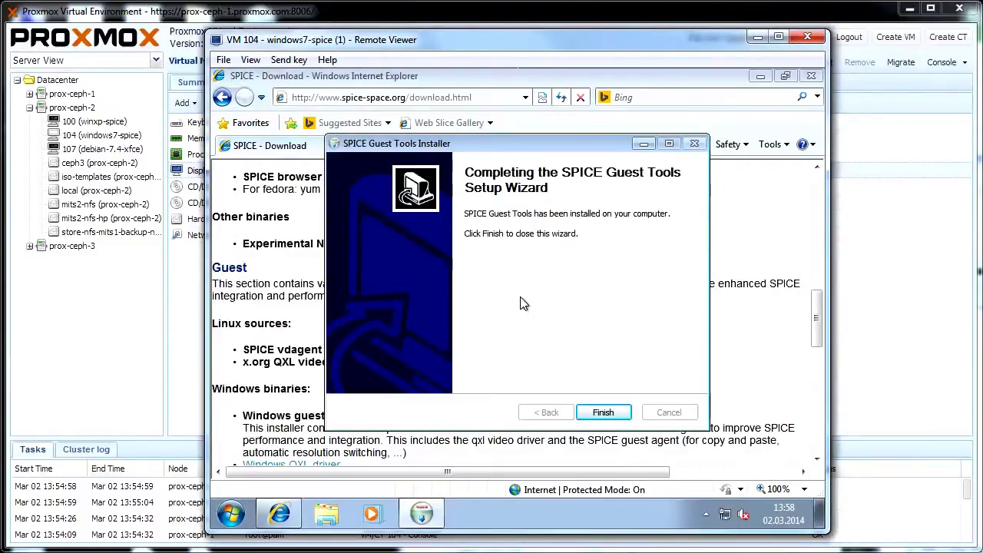
{"action": "left_click", "coordinate": [603, 413]}
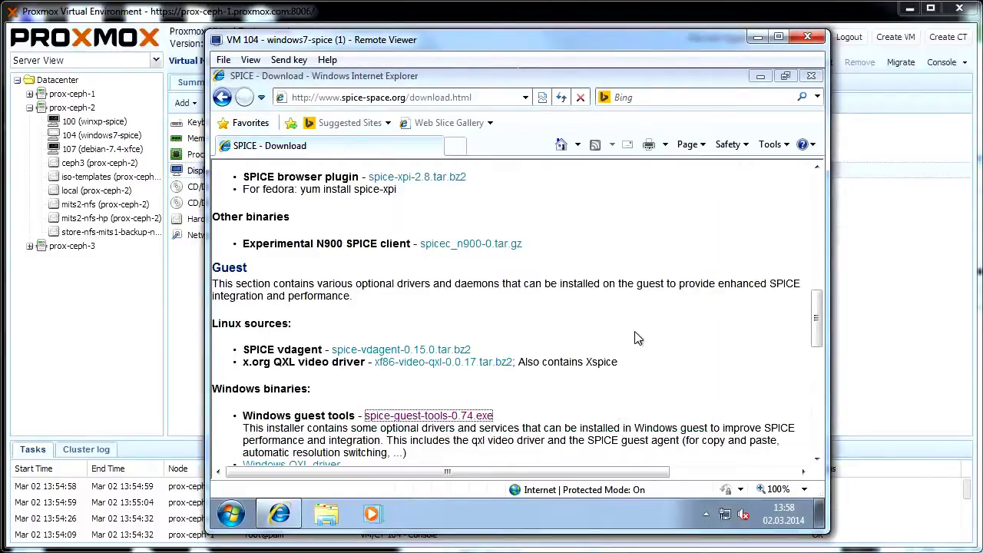
Restart the Windows 7 guest
{"action": "left_click", "coordinate": [230, 513]}
{"action": "left_click", "coordinate": [478, 474]}
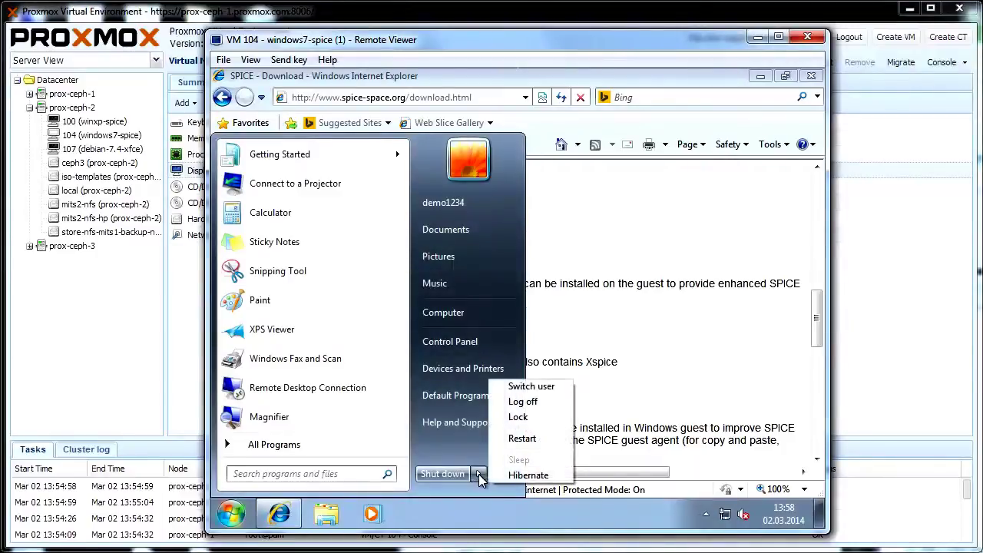
{"action": "left_click", "coordinate": [530, 440]}
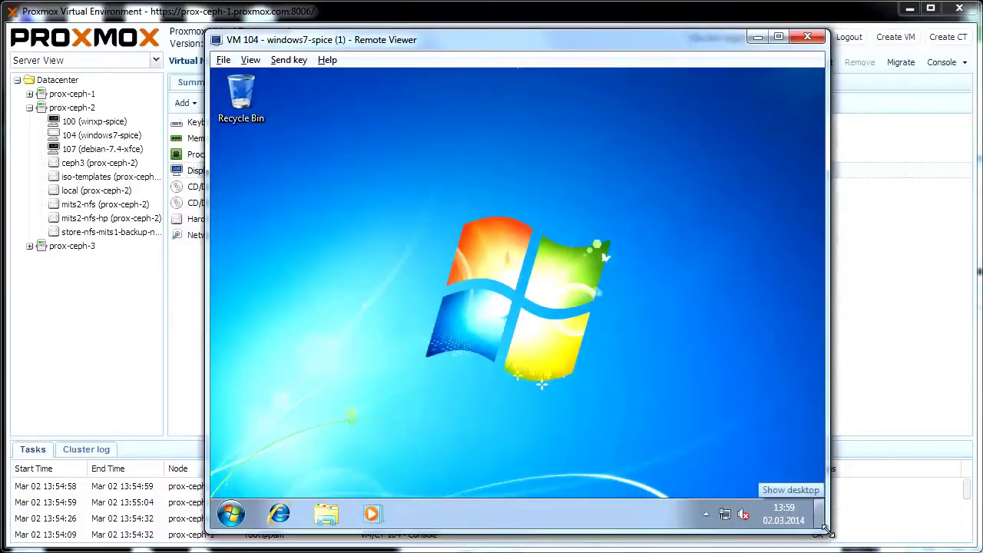
Test automatic resolution switching by widening and shortening the Remote Viewer window, shifting it left and extending it to nearly full screen height
{"action": "left_click_drag", "start_coordinate": [827, 530], "coordinate": [757, 333]}
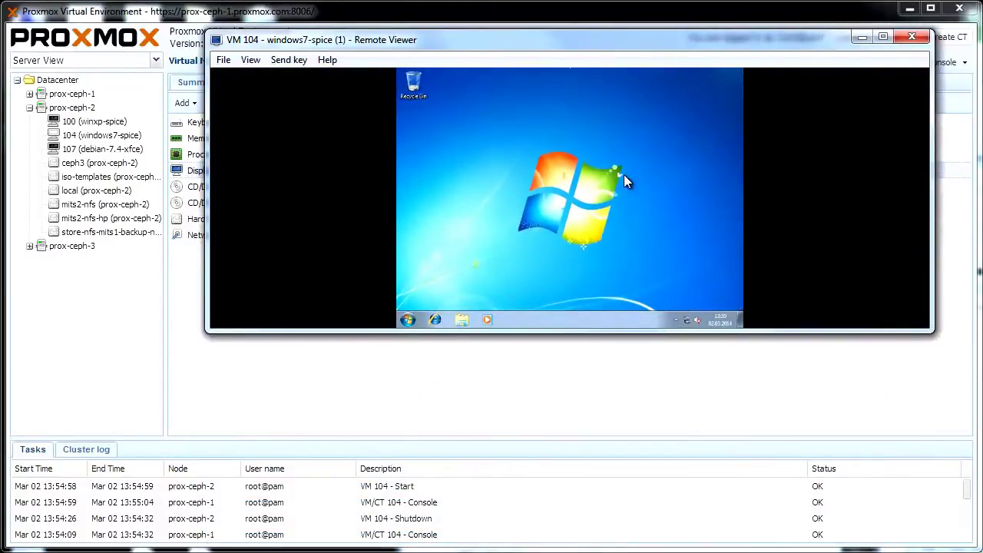
{"action": "left_click_drag", "start_coordinate": [529, 37], "coordinate": [423, 44]}
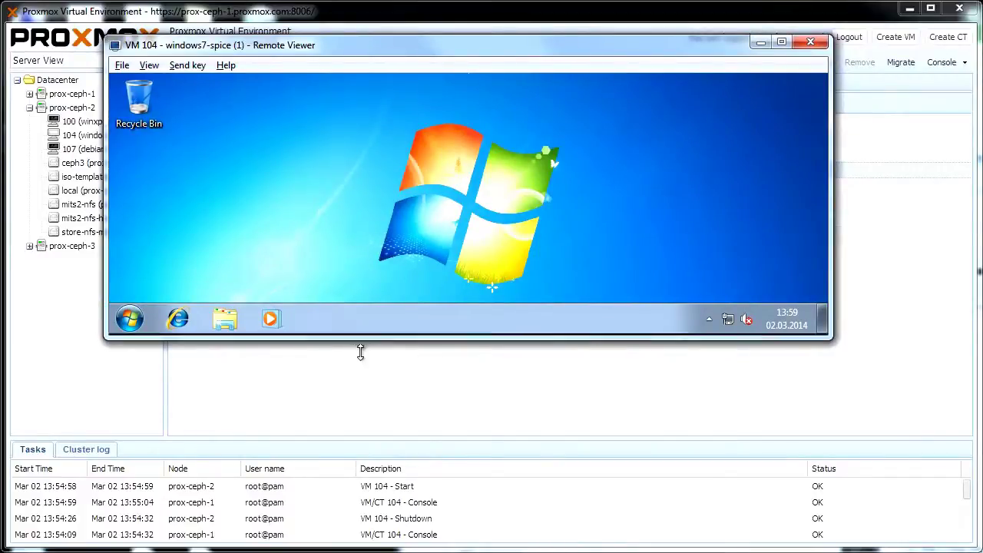
{"action": "left_click_drag", "start_coordinate": [360, 350], "coordinate": [361, 532]}
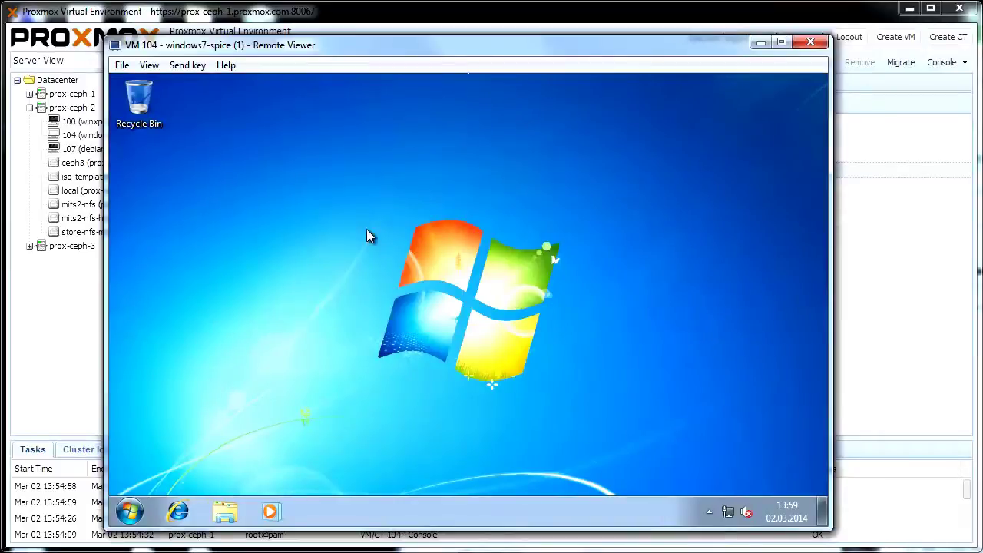
Check the guest's Screen Resolution settings without changing them, and make the Remote Viewer window wider and shorter
{"action": "right_click", "coordinate": [367, 229]}
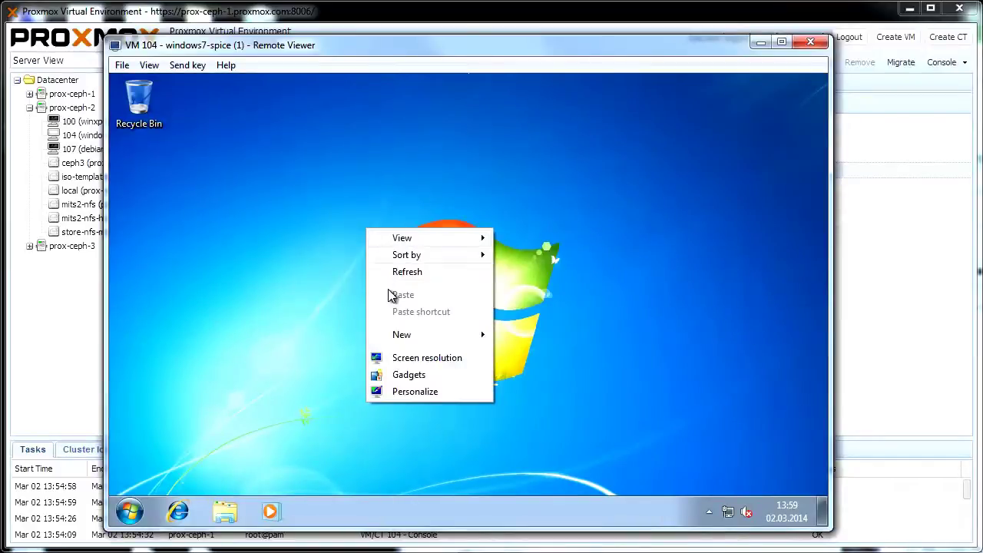
{"action": "left_click", "coordinate": [421, 358]}
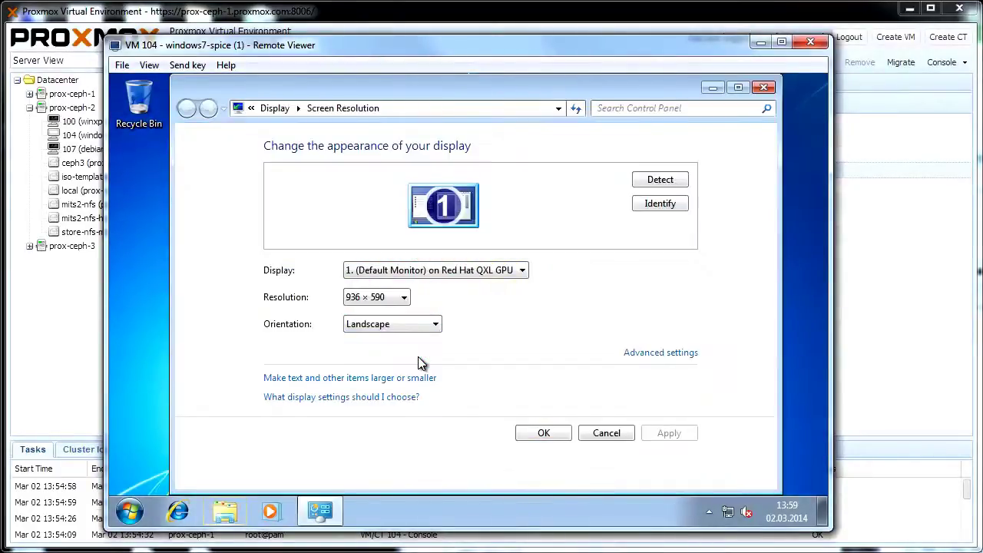
{"action": "left_click", "coordinate": [595, 433]}
{"action": "left_click_drag", "start_coordinate": [832, 530], "coordinate": [950, 395]}
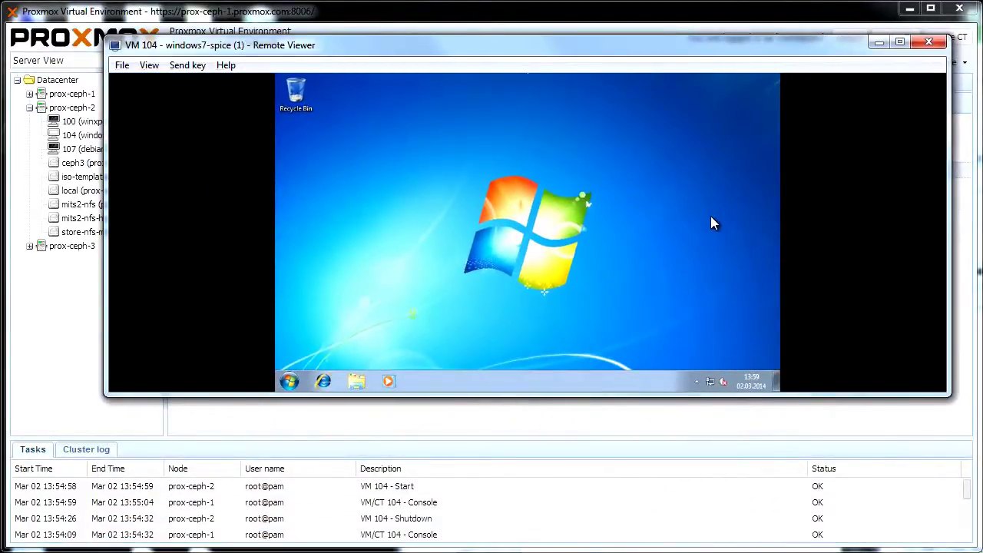